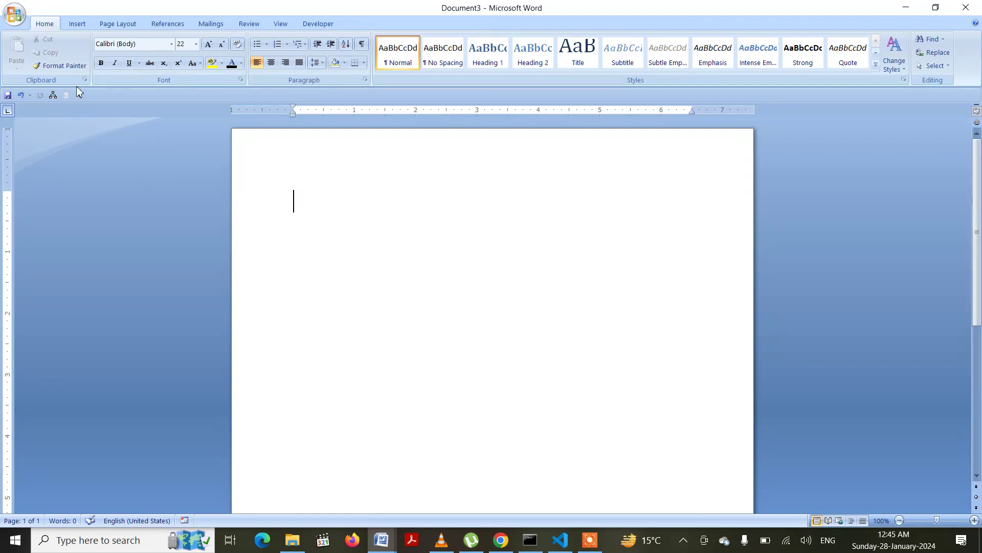
Open Document3's empty page header for editing from the Insert tab's Header list
click(78, 23)
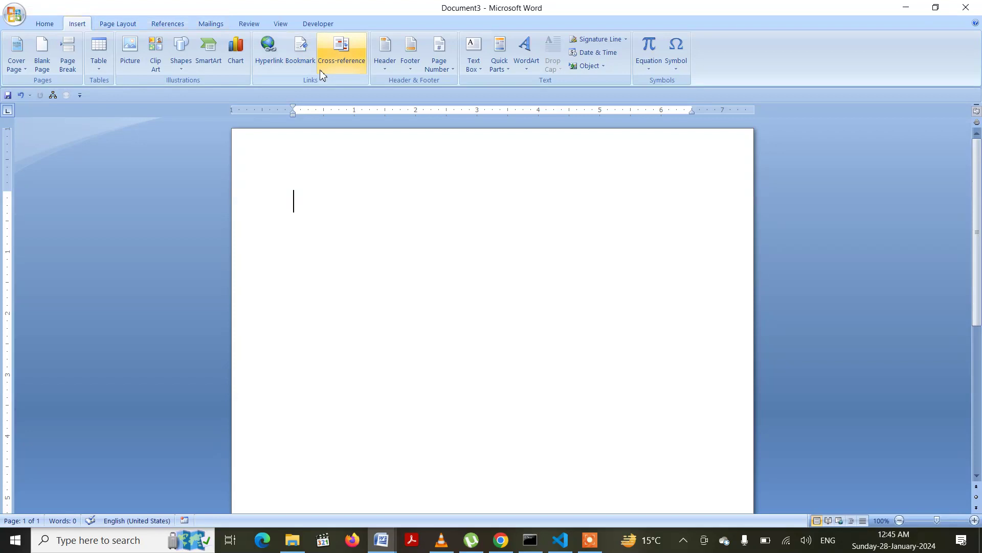
click(389, 69)
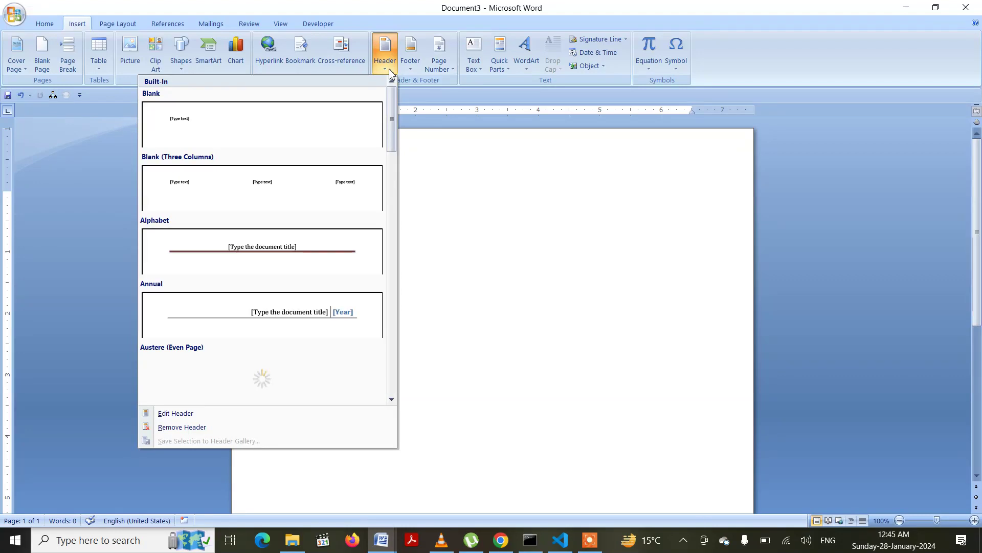
click(181, 414)
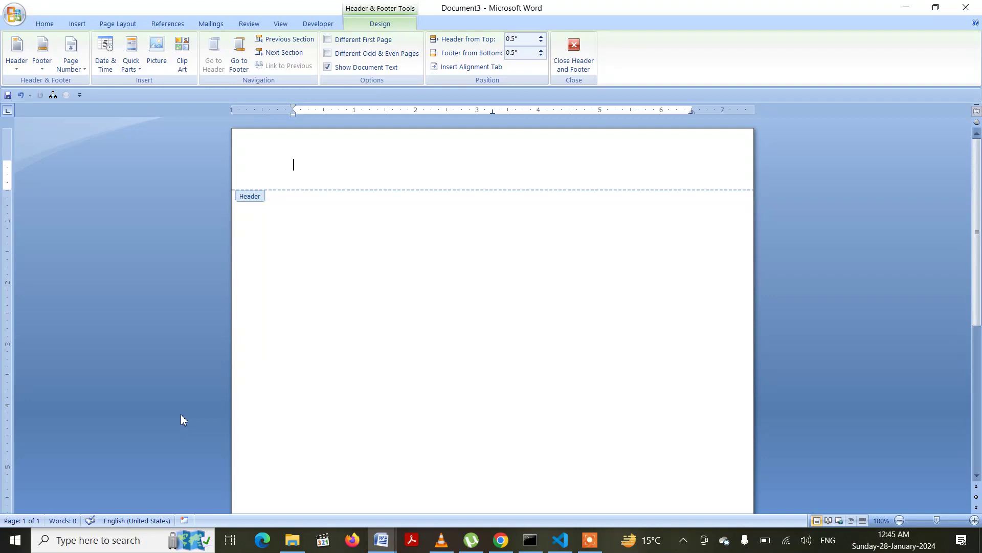
Turn on Different First Page and enter 'ACES Infotech' in the first-page header
click(329, 41)
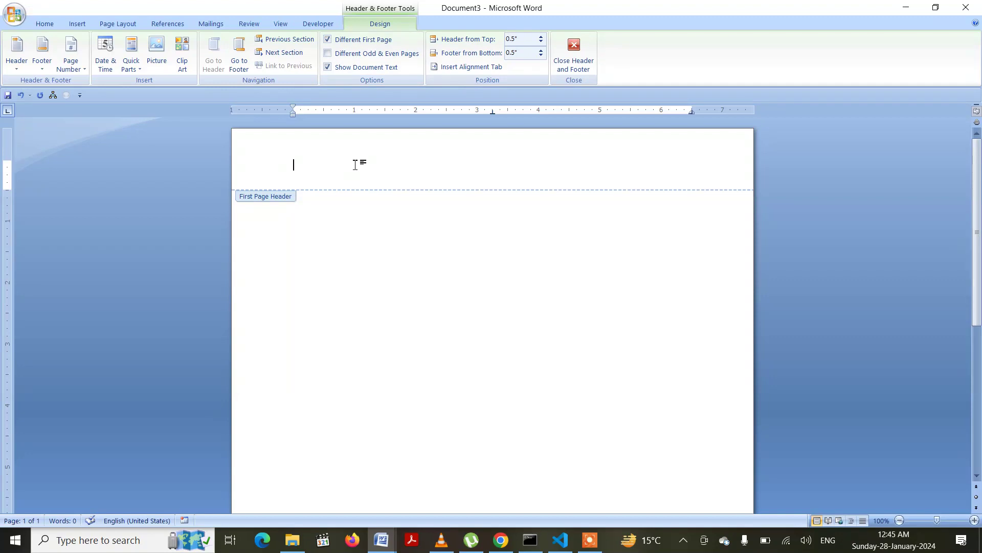
text(ACES INfotech)
key(BackSpace)
key(BackSpace)
key(BackSpace)
key(BackSpace)
key(BackSpace)
key(BackSpace)
text(nfotech)
Centre the 'ACES Infotech' header line and return to the start of the body
key(shift+Left)
key(shift+Left)
key(shift+Left)
key(shift+Left)
key(shift+Left)
key(shift+Left)
key(shift+Left)
key(shift+Left)
key(shift+Left)
key(shift+Left)
key(shift+Left)
key(shift+Left)
key(ctrl+a)
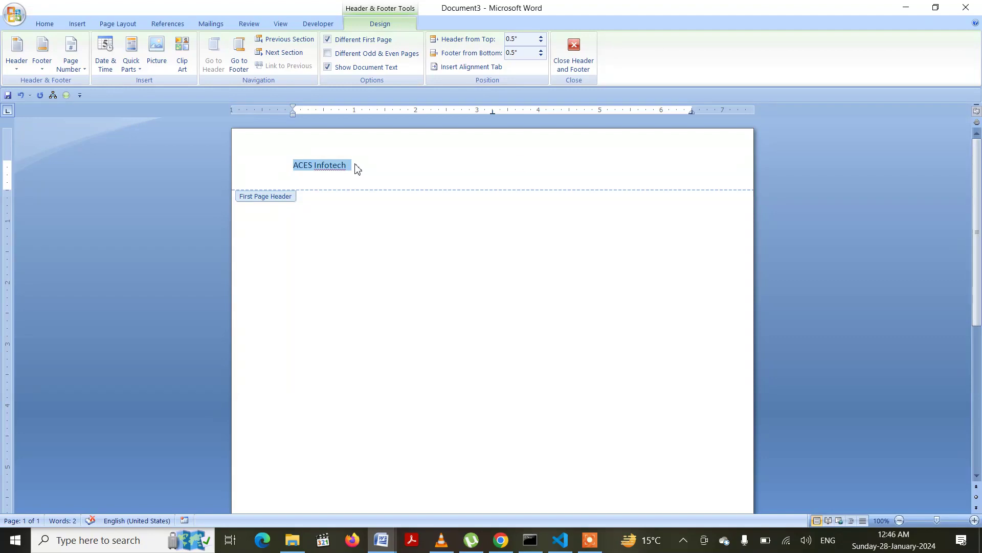
key(ctrl+e)
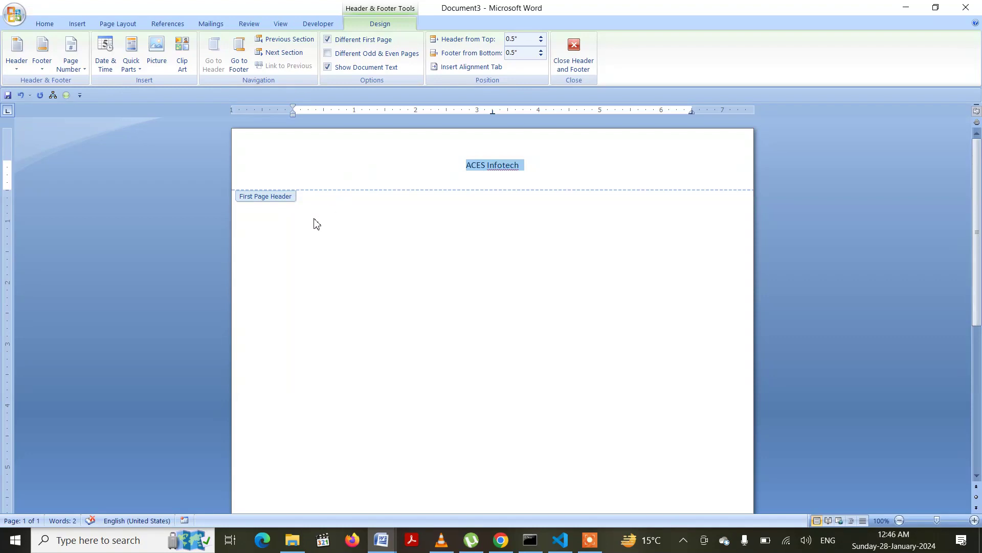
double_click(350, 239)
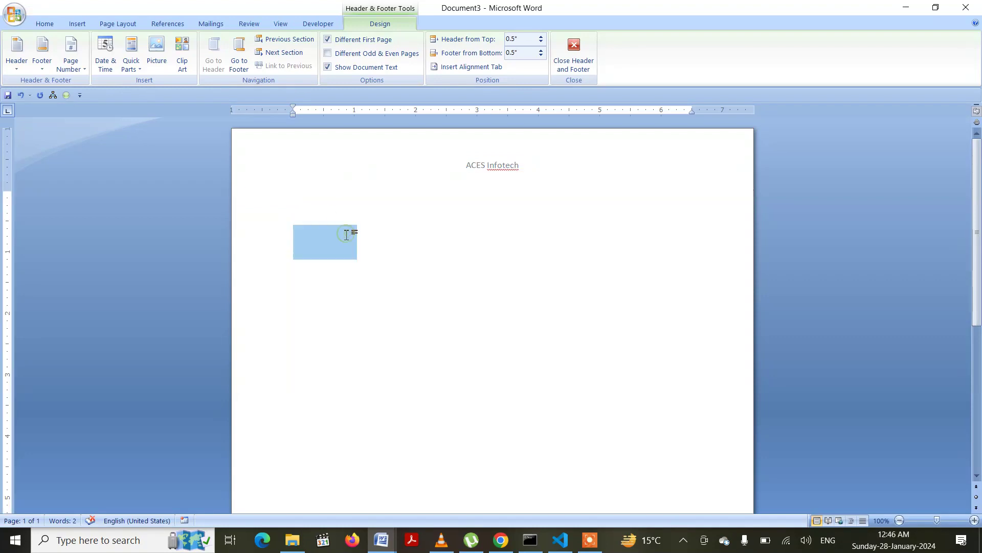
click(390, 212)
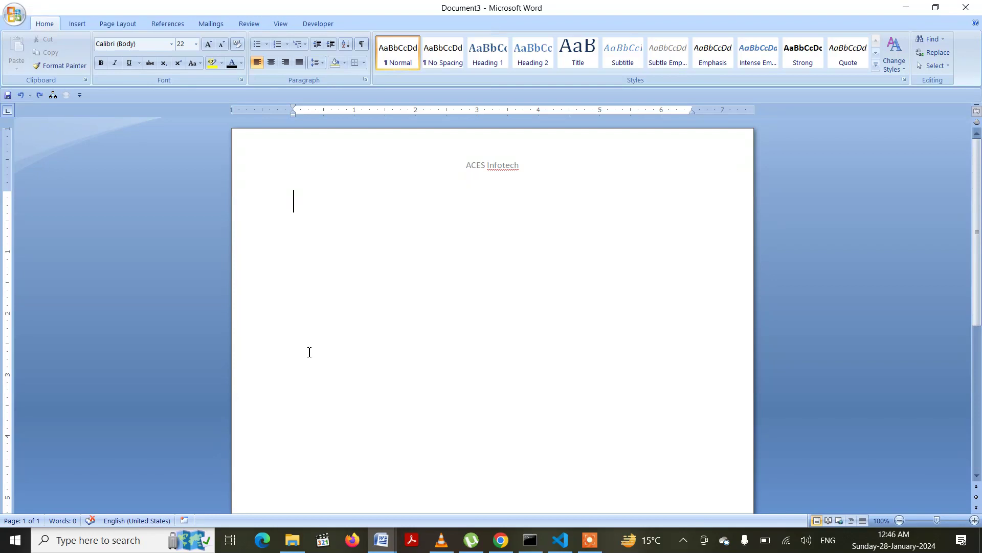
Insert a single-cell 1x1 table into the body below the header
click(80, 26)
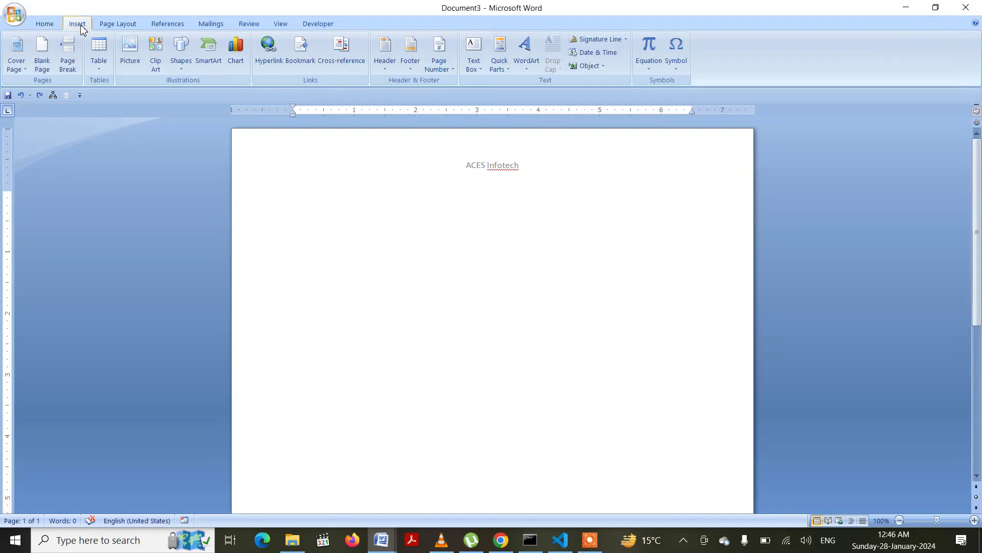
click(98, 66)
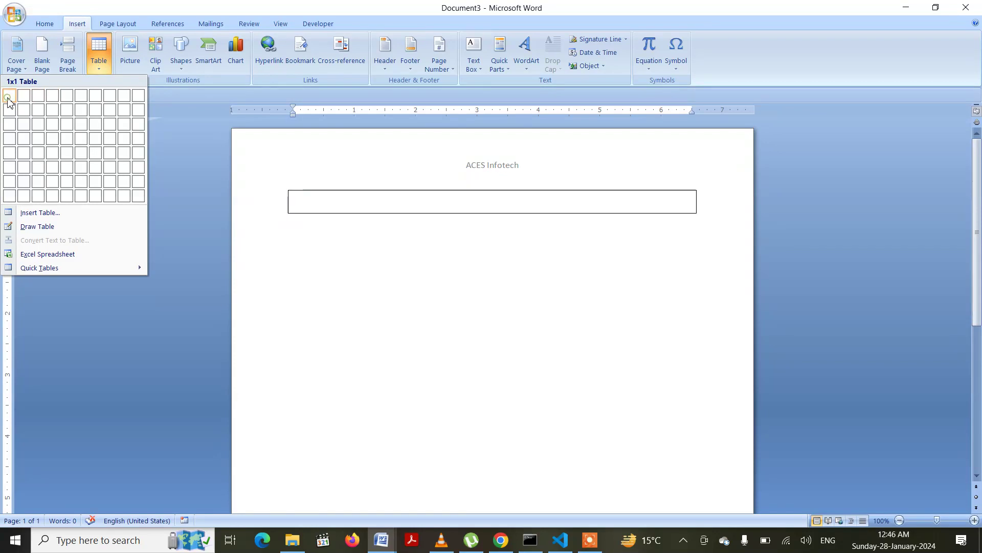
click(10, 97)
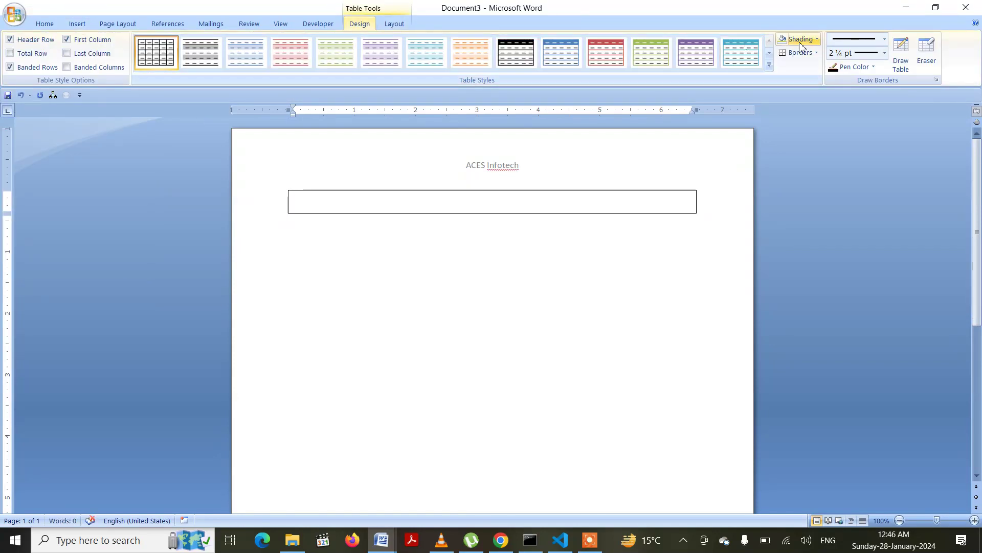
click(817, 53)
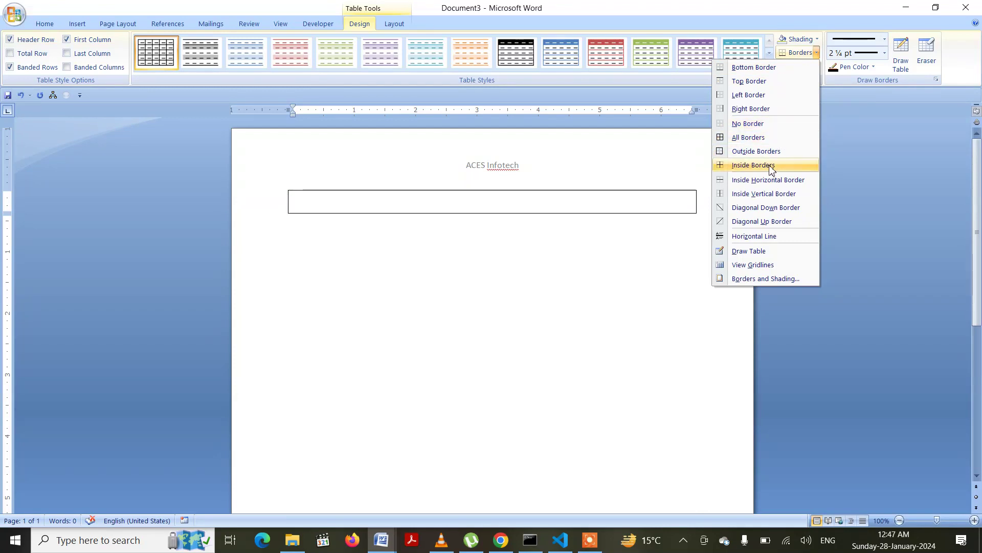
click(758, 278)
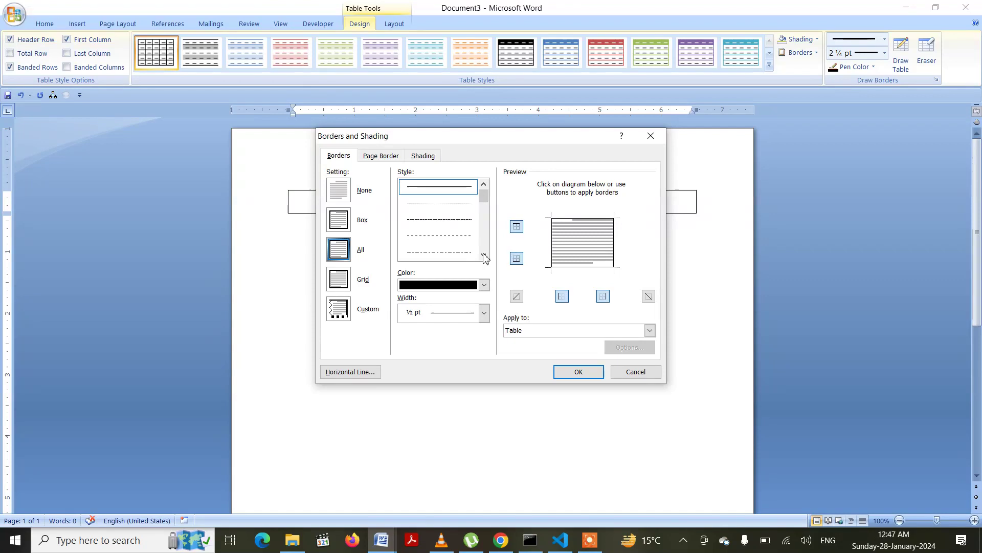
Give the table a 2 ¼ pt border on the left side only, removing top, right and bottom
click(487, 318)
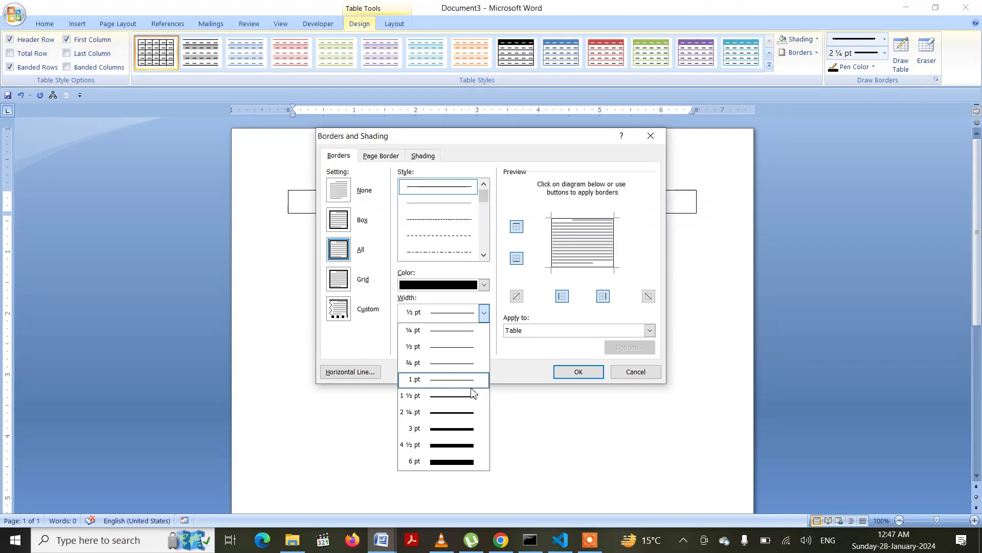
click(467, 411)
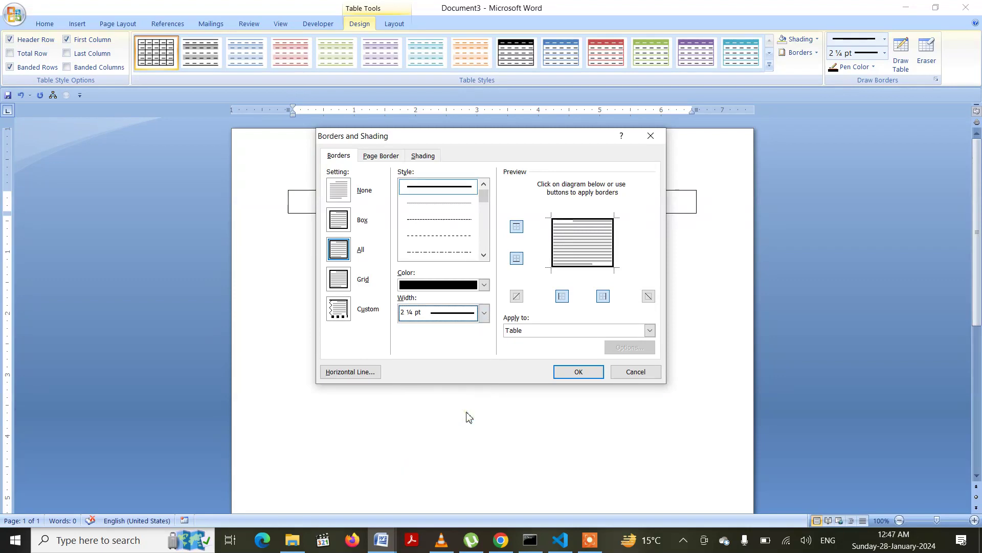
click(575, 219)
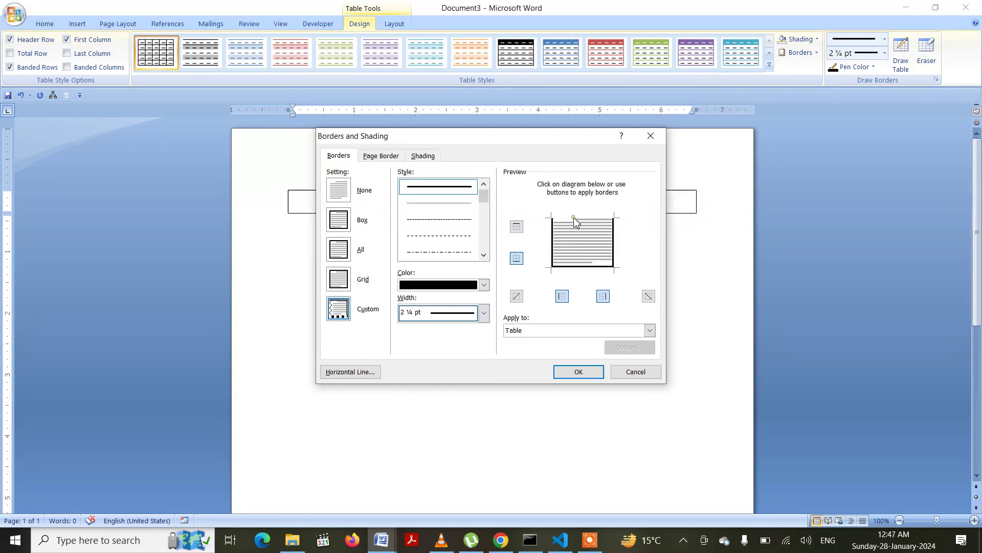
click(614, 241)
click(586, 266)
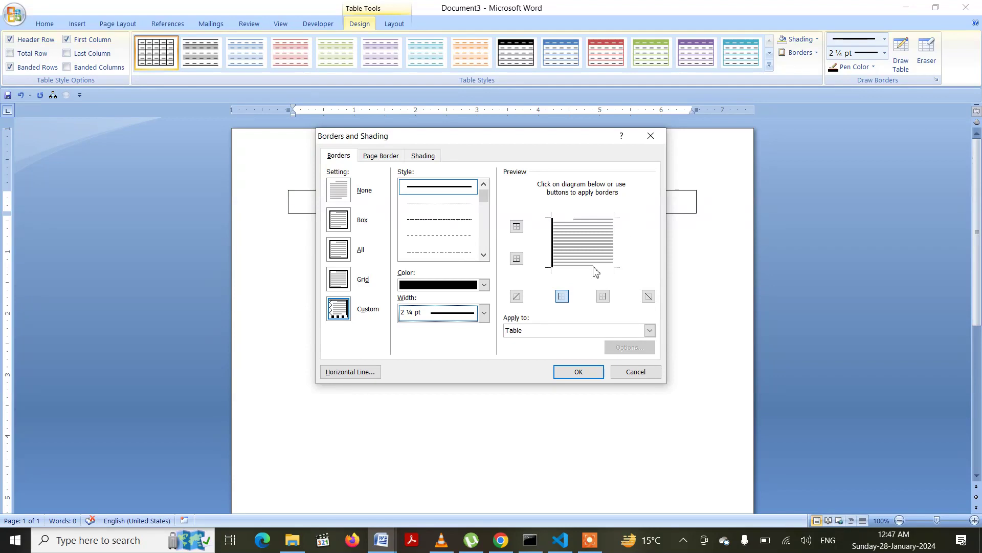
click(578, 372)
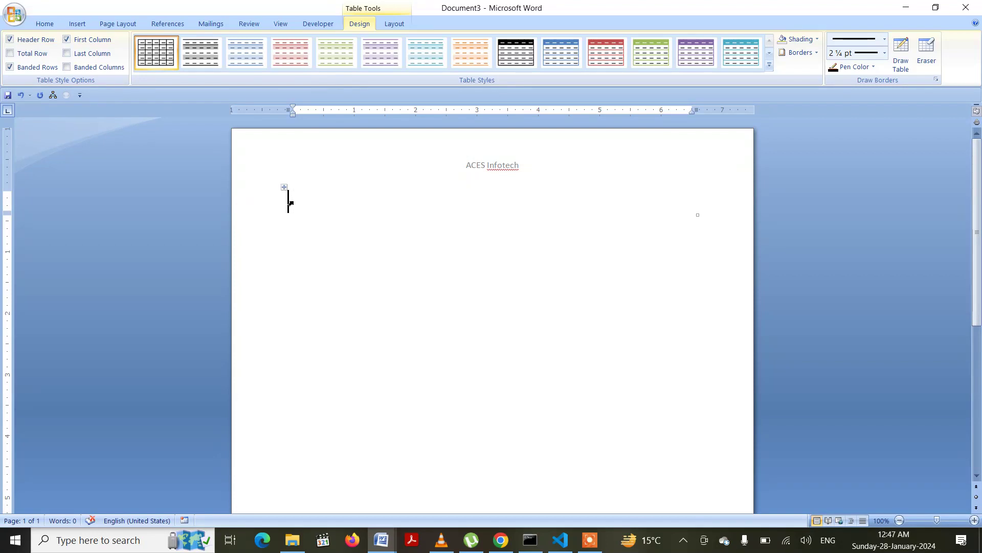
Shift the table's left edge rightward and set a custom 2" left page margin
drag(290, 202, 316, 199)
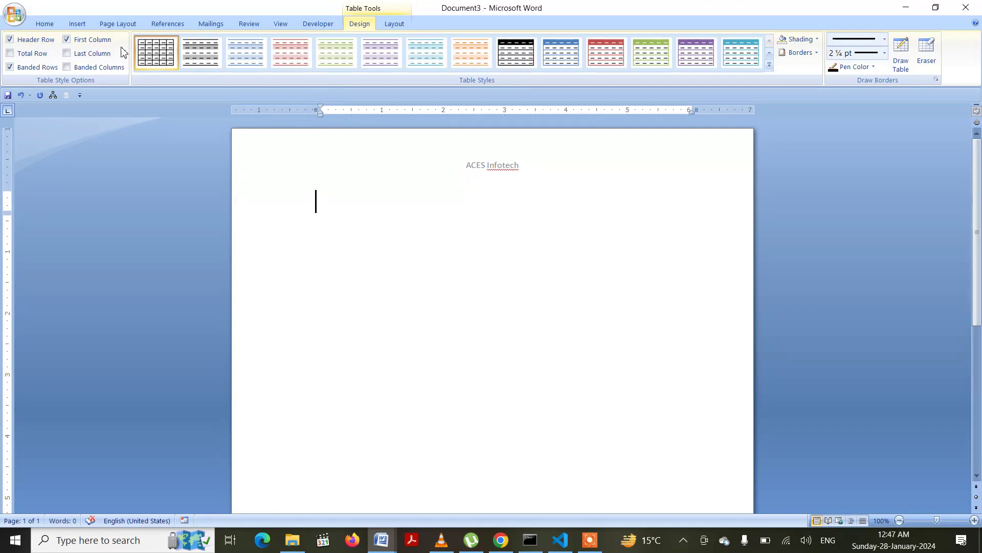
click(116, 24)
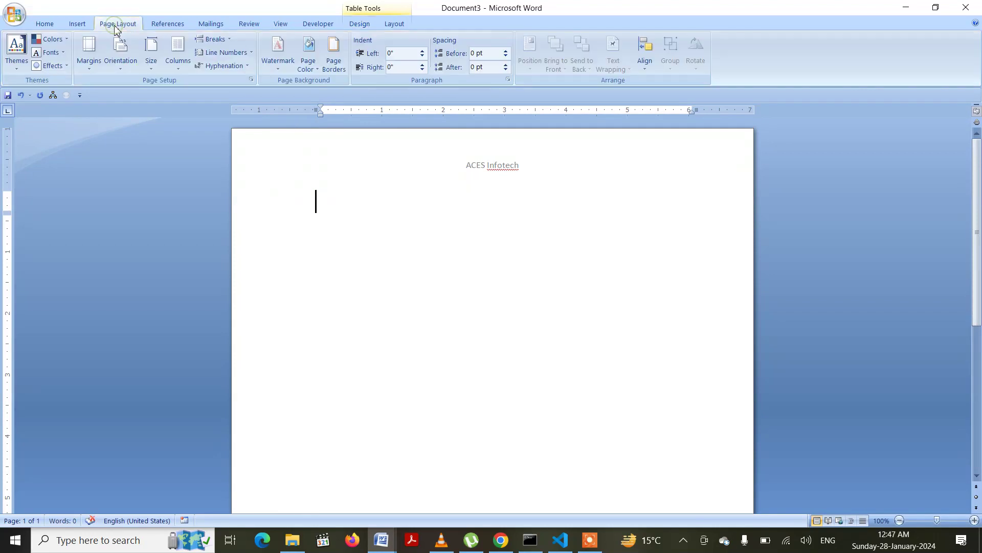
click(91, 64)
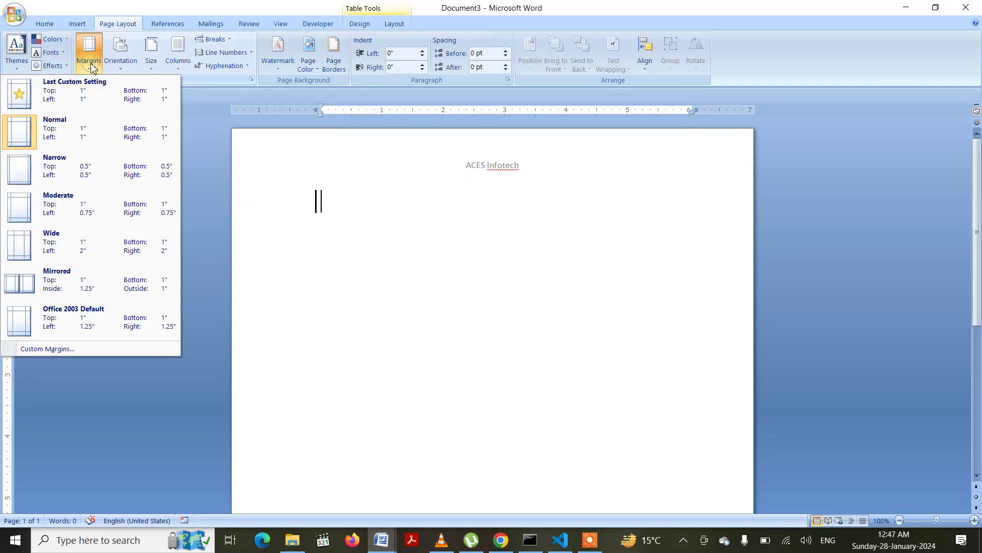
click(62, 349)
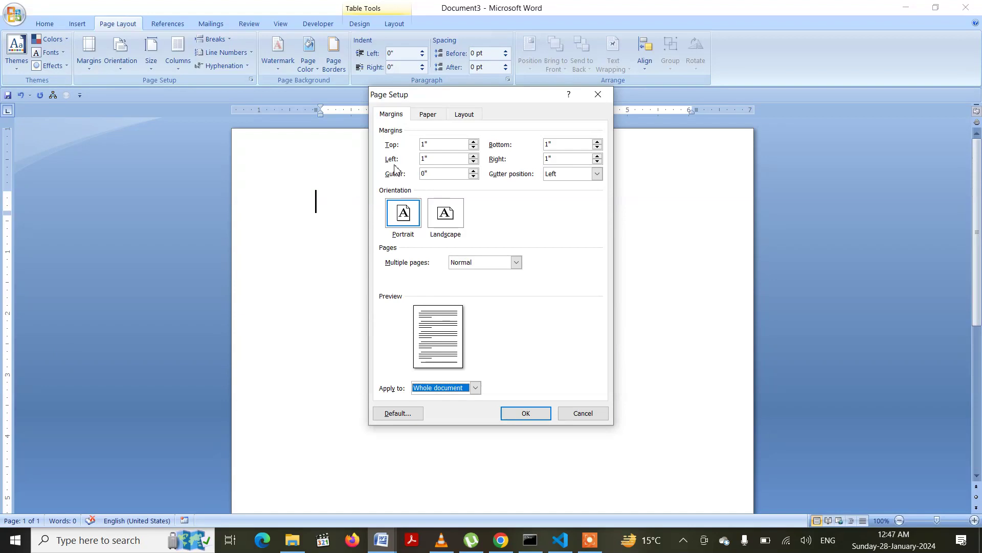
click(428, 159)
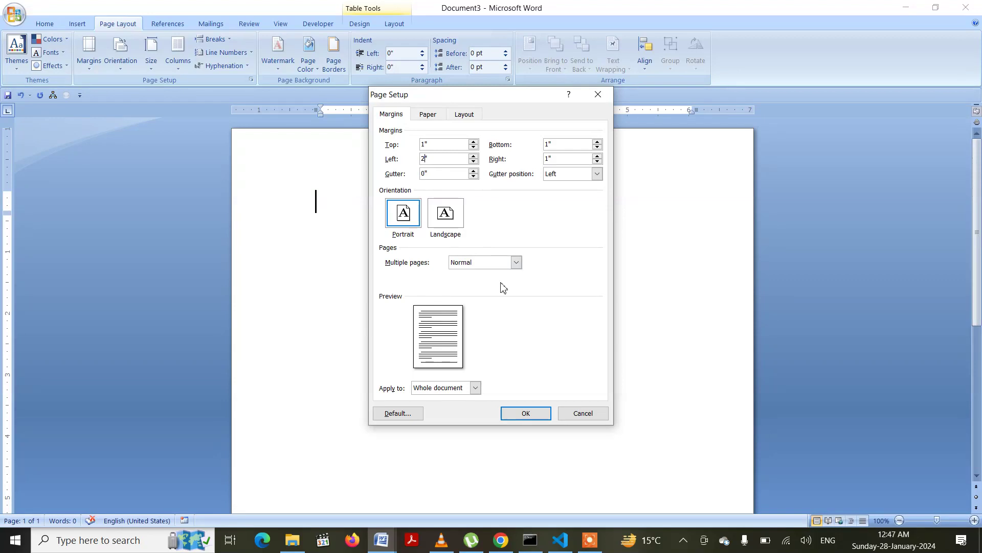
click(526, 412)
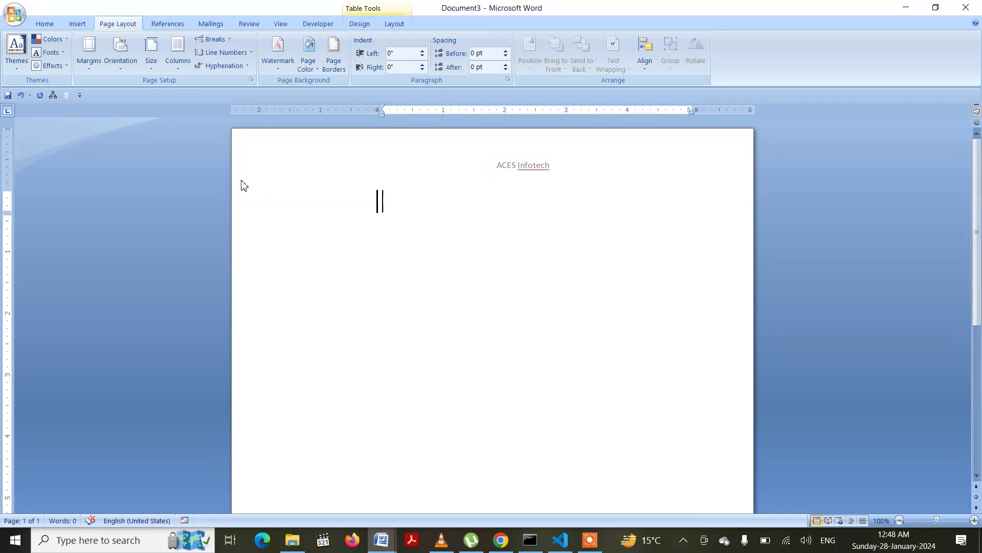
Change the custom left page margin from 2" back to 1"
click(89, 51)
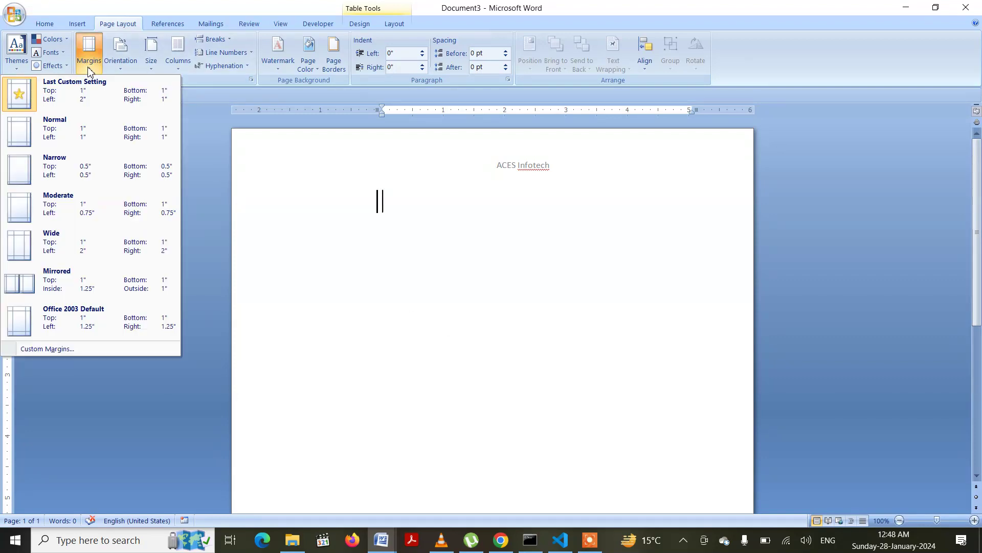
click(76, 349)
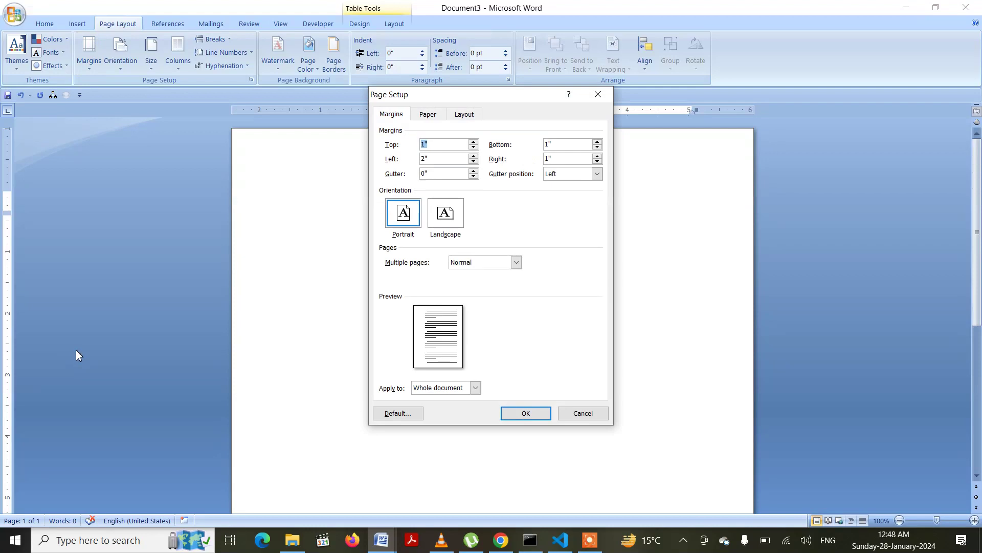
click(428, 160)
key(BackSpace)
click(520, 412)
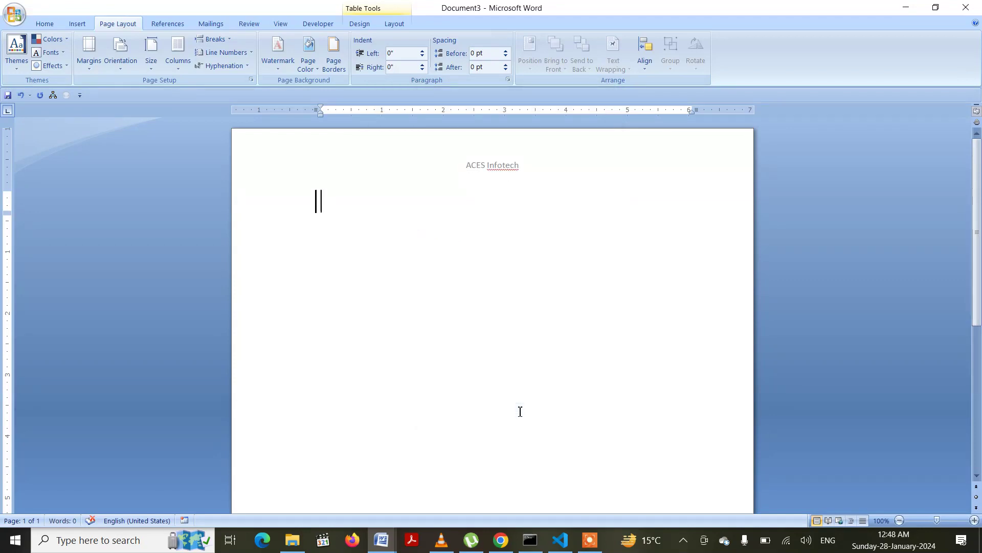
Type 'This is a text' and 'Something' on two lines in the table cell
text(This is a text)
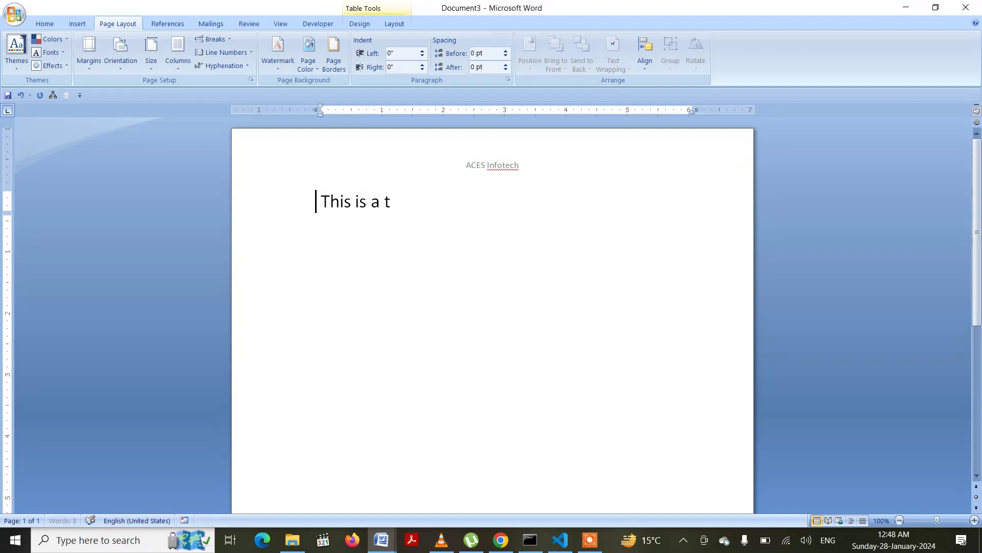
key(Return)
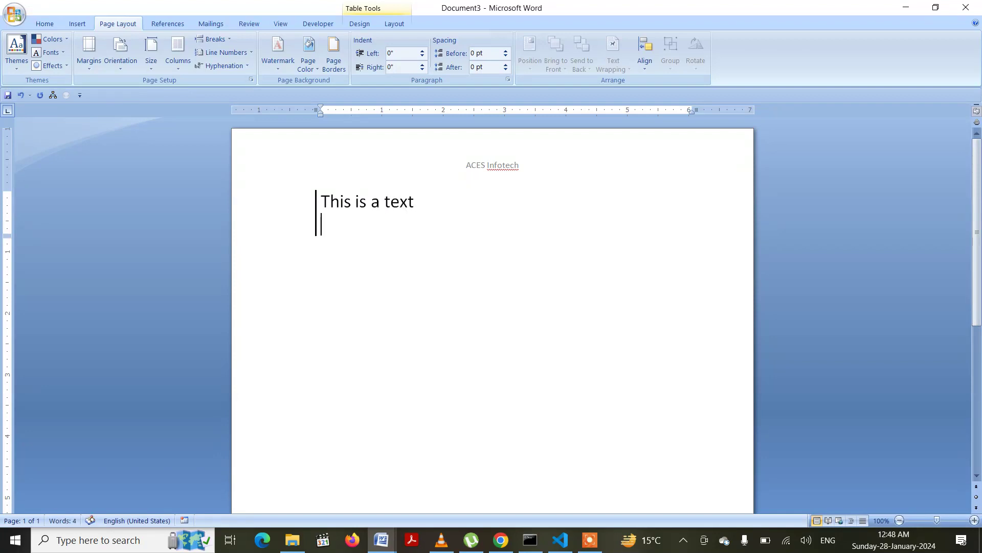
text(Something)
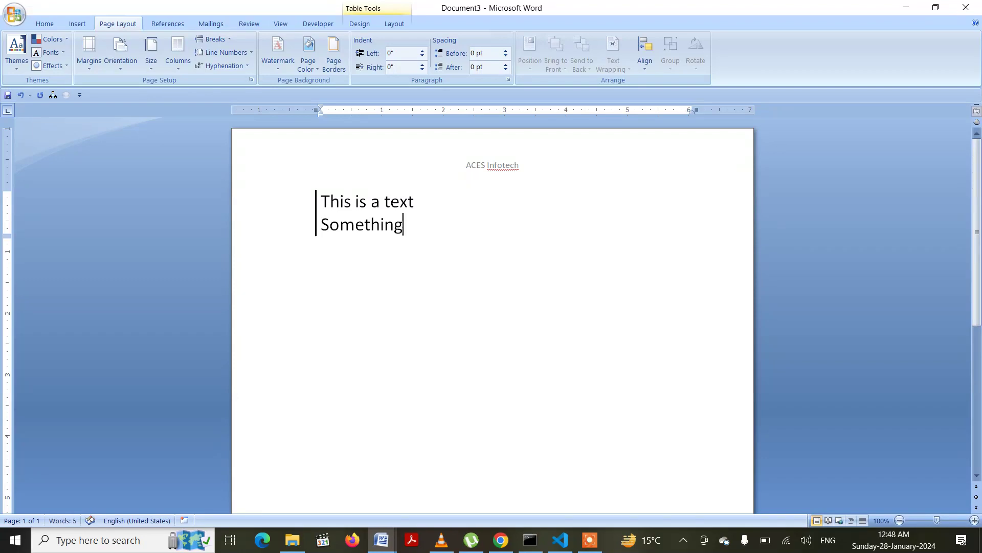
Paste the two lines repeatedly until the cell holds 130 words across two pages
key(shift+Up)
key(shift+Home)
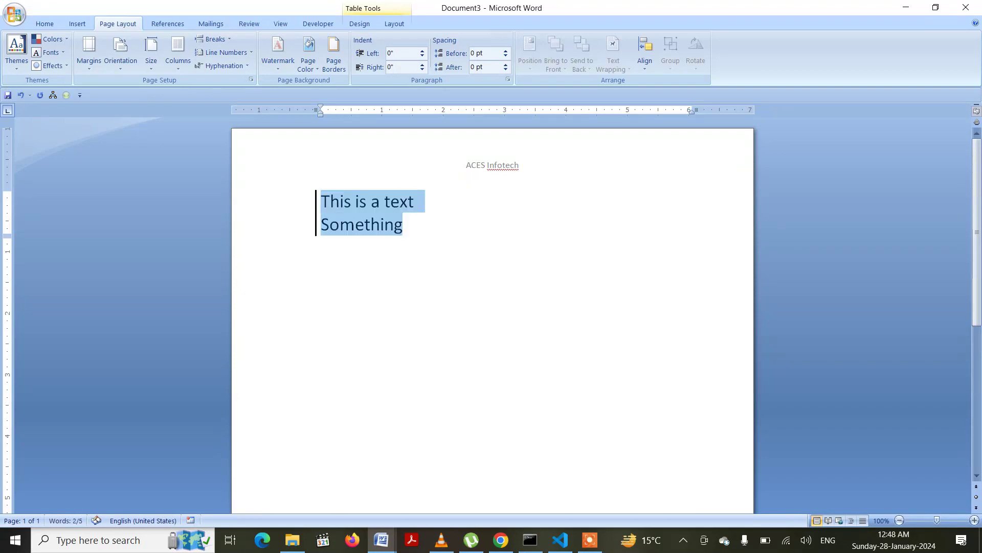
key(Right)
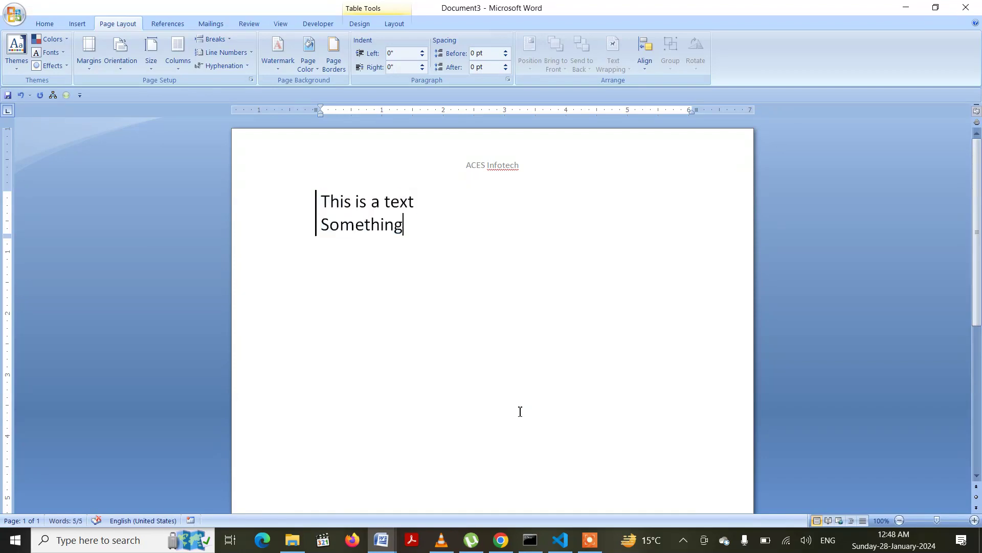
key(Return)
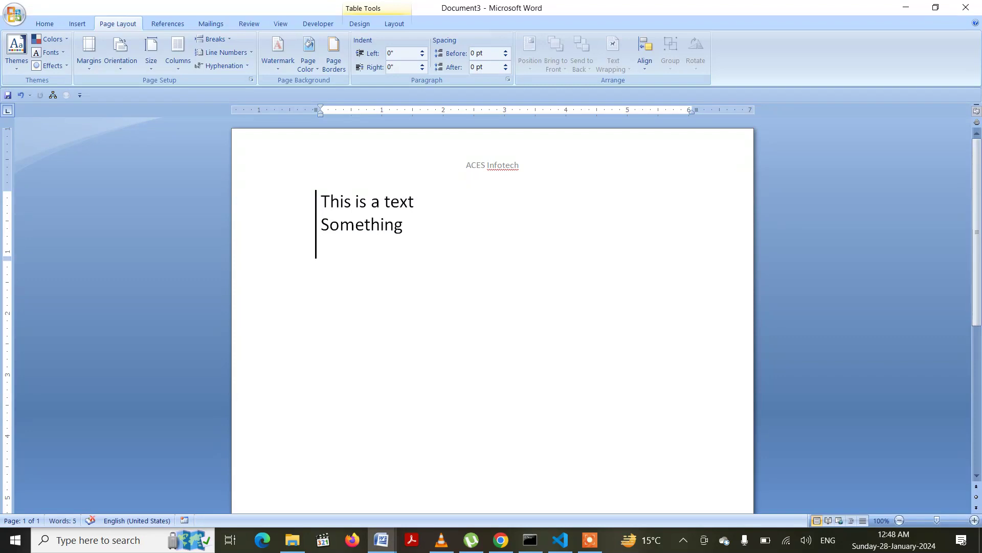
key(ctrl+v)
key(ctrl+v)
key(ctrl+v)
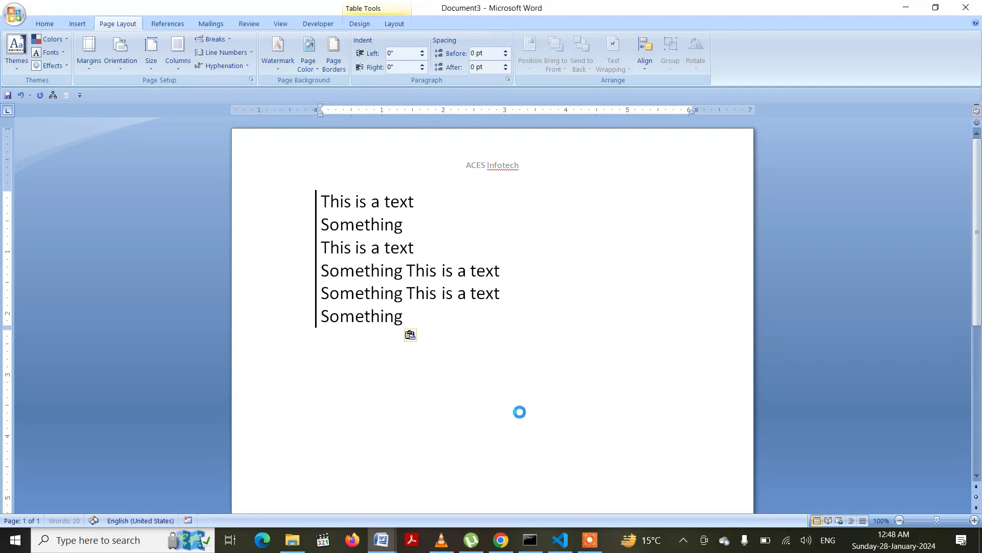
key(ctrl+v)
key(ctrl+v)
key(ctrl+v)
key(ctrl+v)
key(ctrl+v)
key(ctrl+v)
key(ctrl+v)
key(ctrl+v)
key(ctrl+v)
key(ctrl+v)
key(ctrl+v)
key(ctrl+v)
key(ctrl+v)
key(ctrl+v)
key(ctrl+v)
key(ctrl+v)
key(ctrl+v)
key(ctrl+v)
key(ctrl+v)
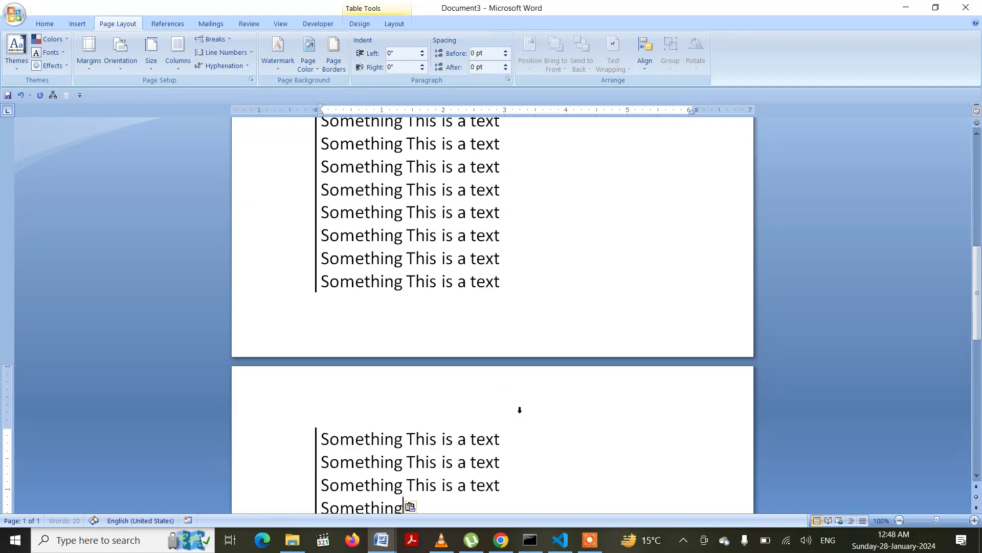
scroll(519, 410, up, 10)
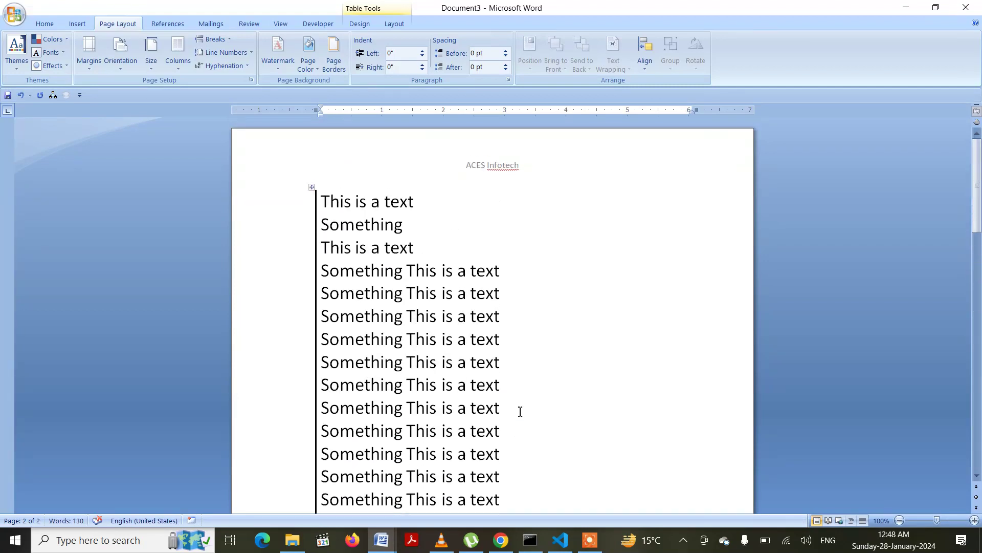
click(312, 189)
right_click(312, 189)
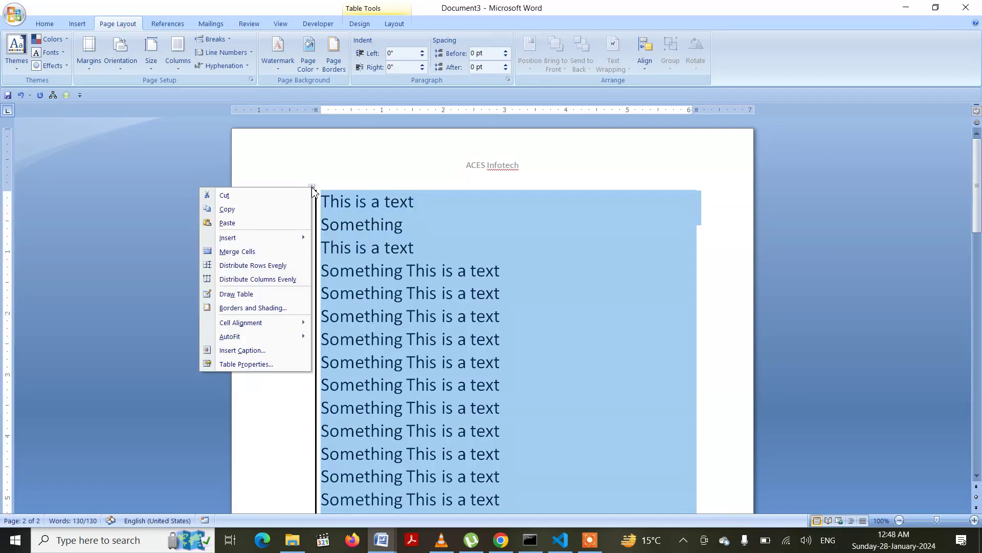
Open Table Properties and review its Row, Column and Cell settings
click(266, 364)
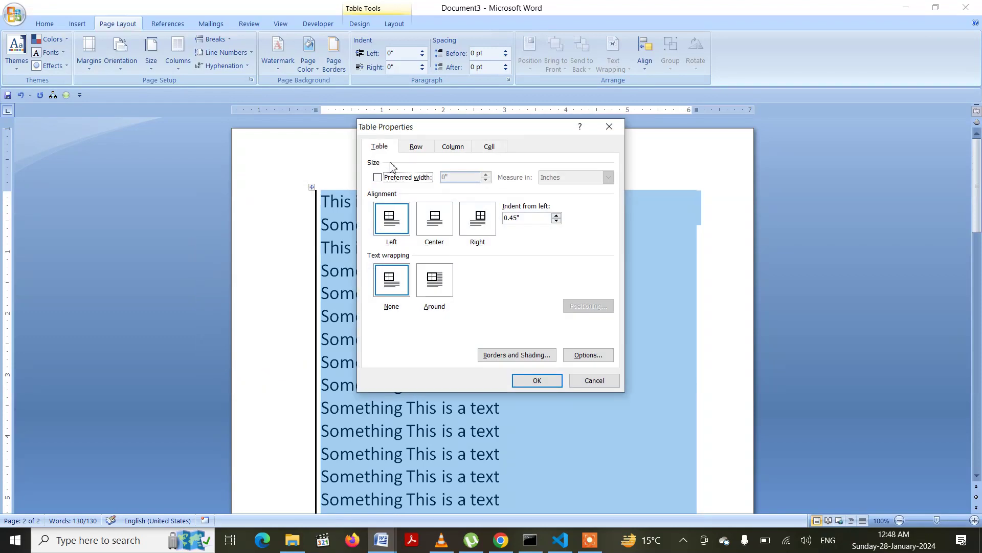
click(415, 147)
click(459, 148)
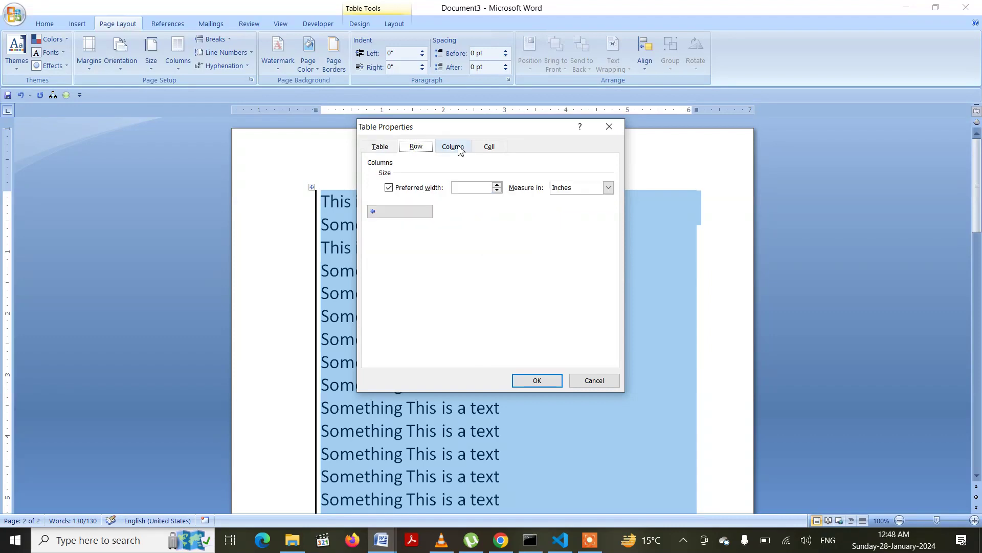
click(489, 147)
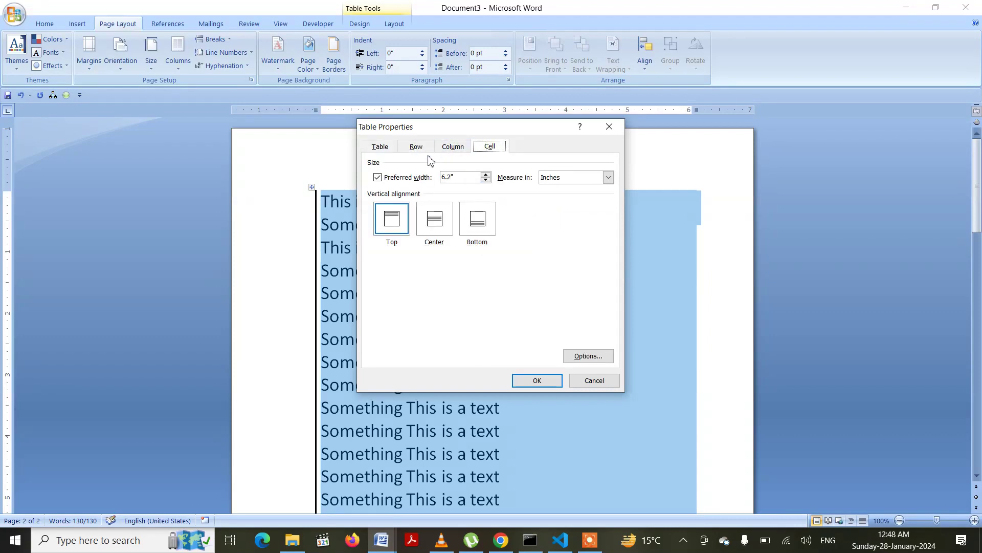
click(382, 149)
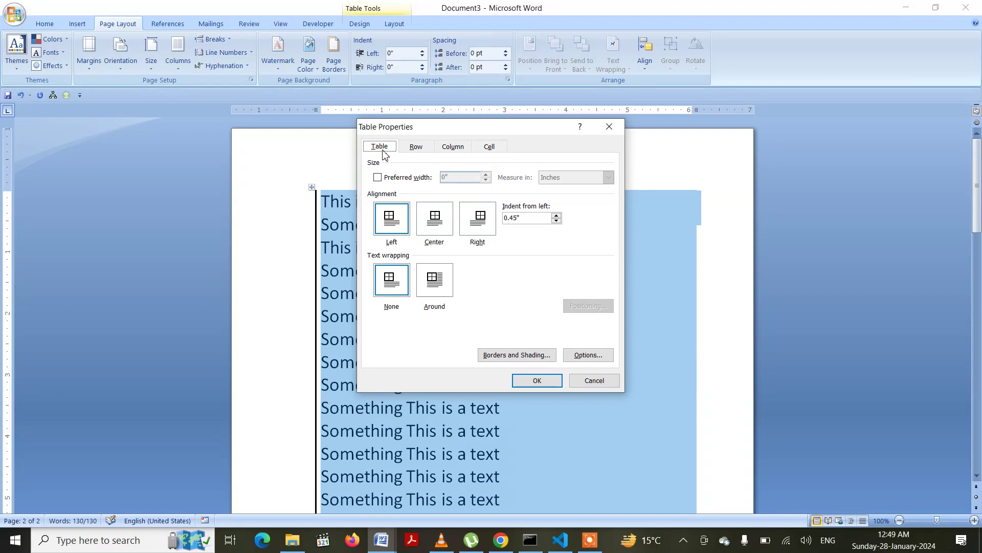
Add top, right and bottom borders so the table is bordered on all four sides
click(511, 354)
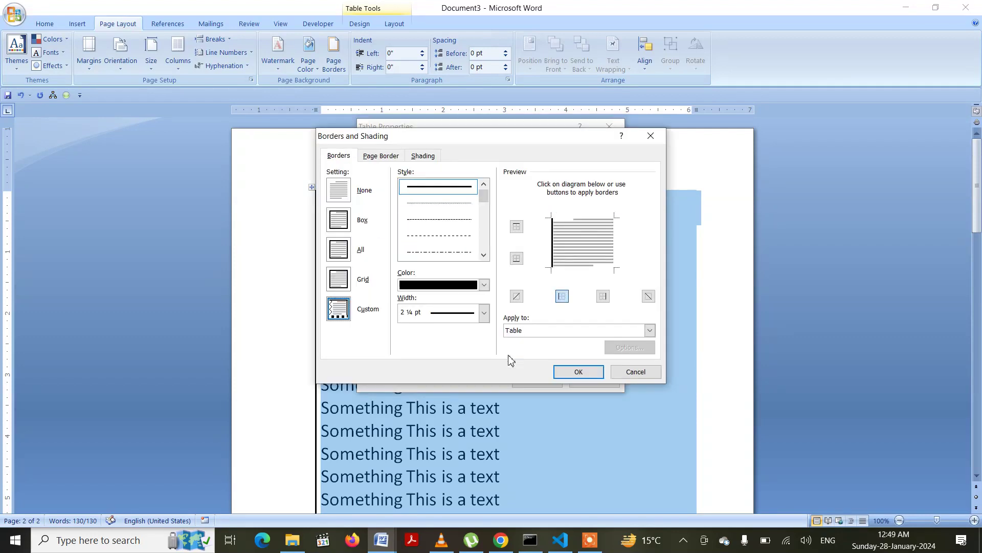
click(571, 218)
click(619, 245)
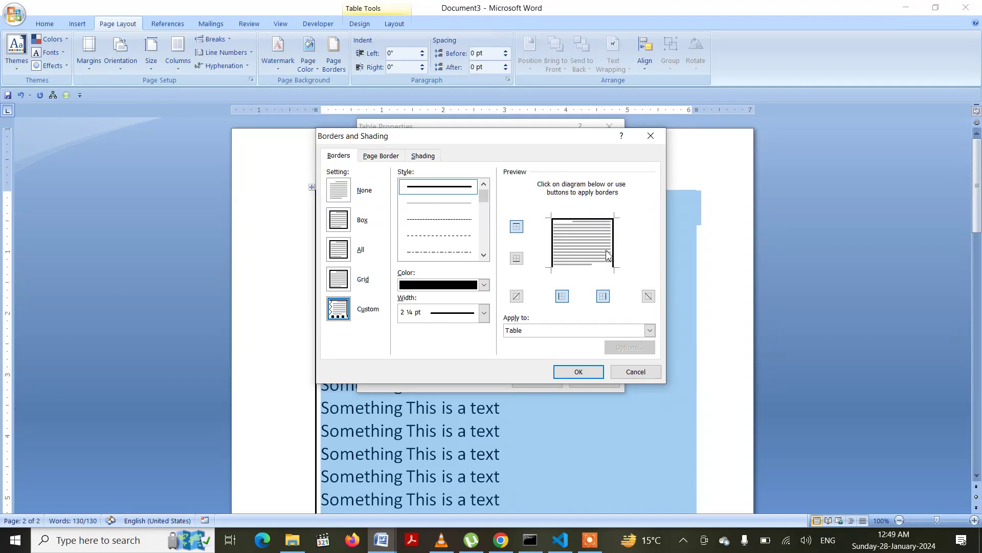
click(578, 267)
click(578, 371)
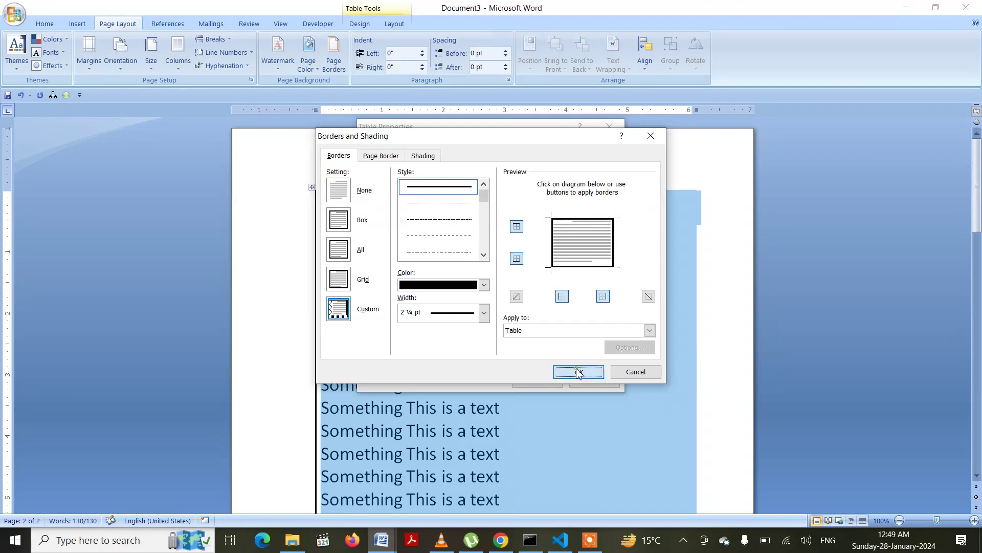
click(539, 381)
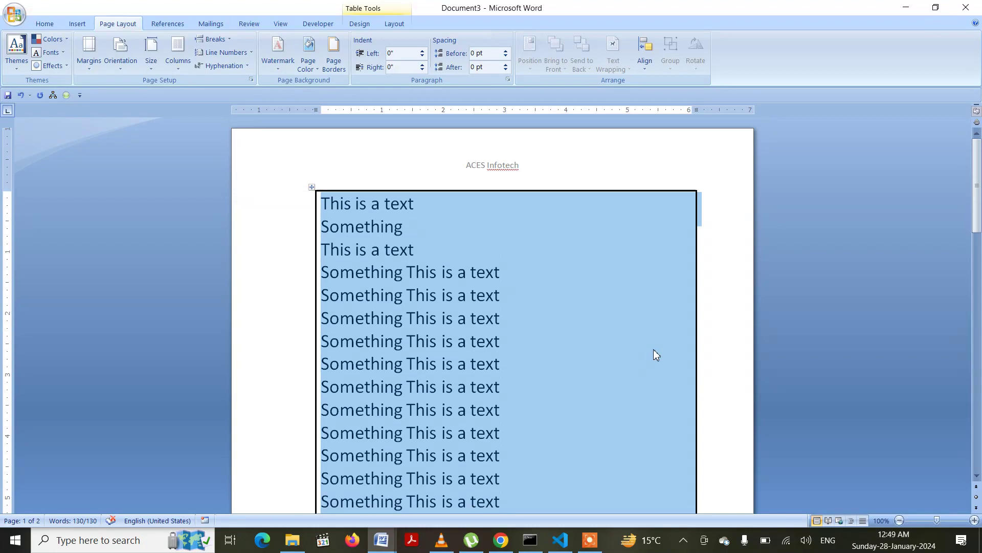
Scroll through the finished bordered table to check it
scroll(637, 311, down, 10)
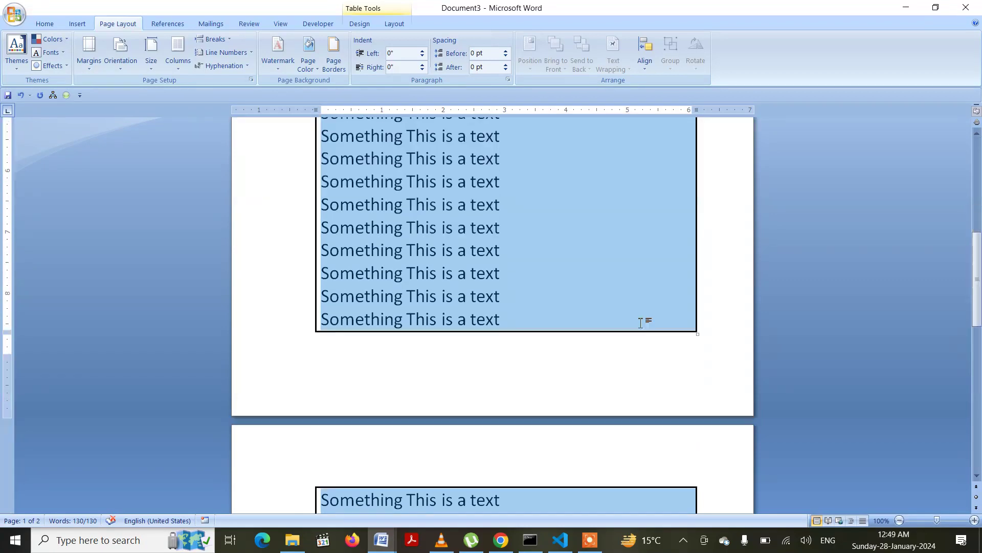
scroll(641, 327, up, 4)
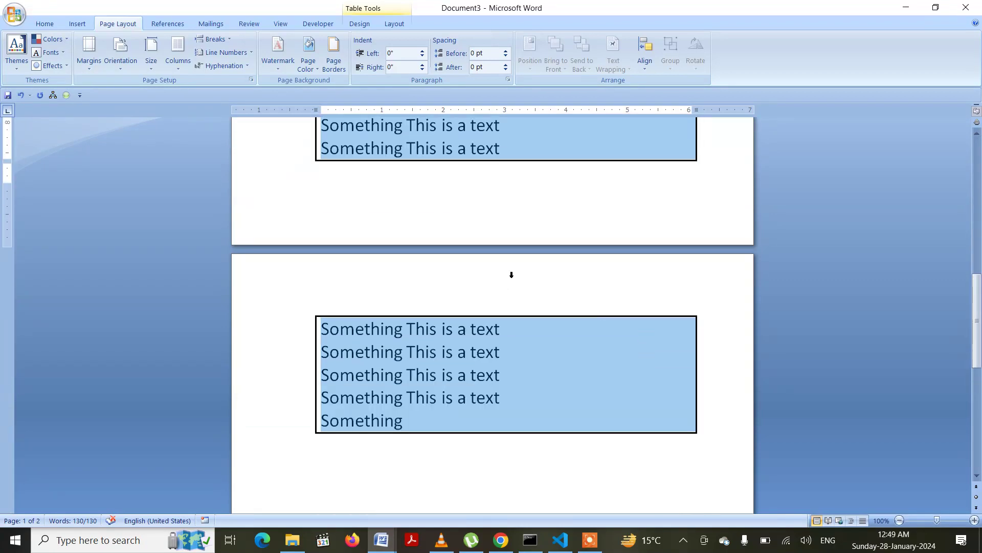
scroll(511, 275, up, 15)
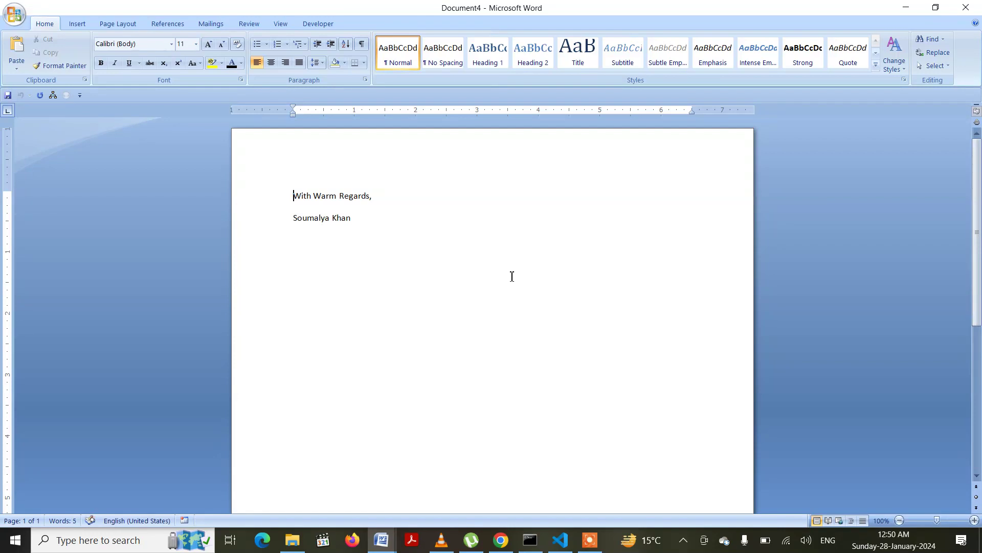
Delete Document4's 'With Warm Regards,' sign-off and open its page header for editing
key(ctrl+a)
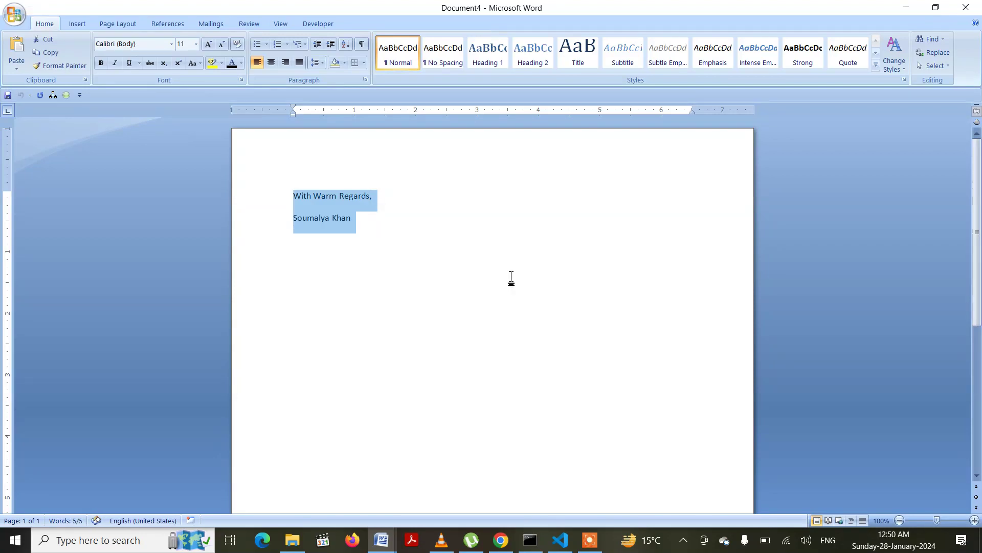
key(Delete)
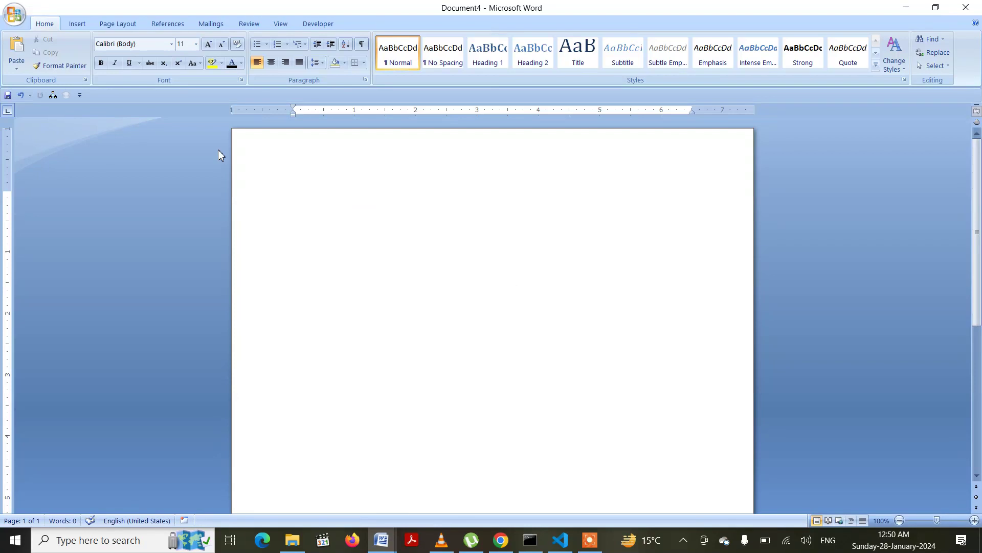
click(76, 24)
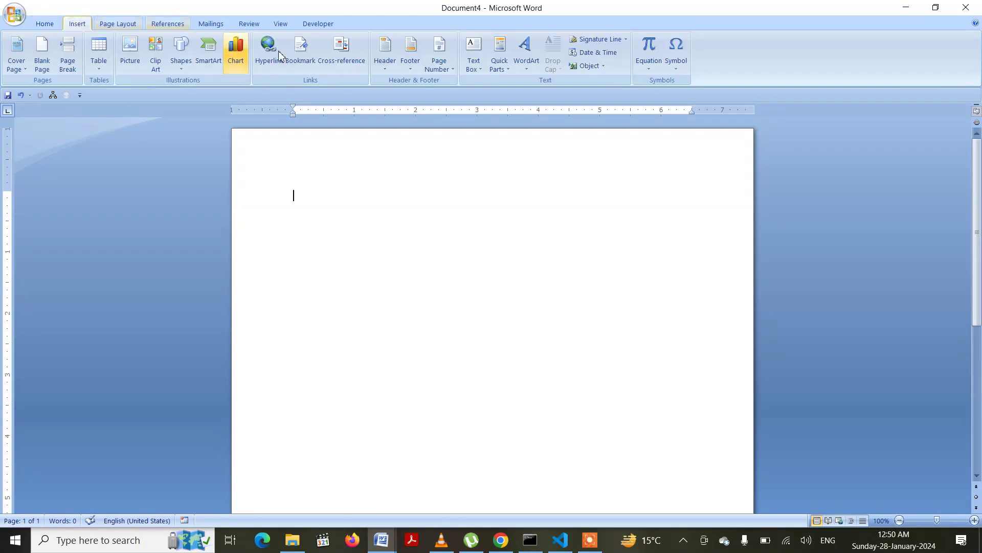
click(383, 62)
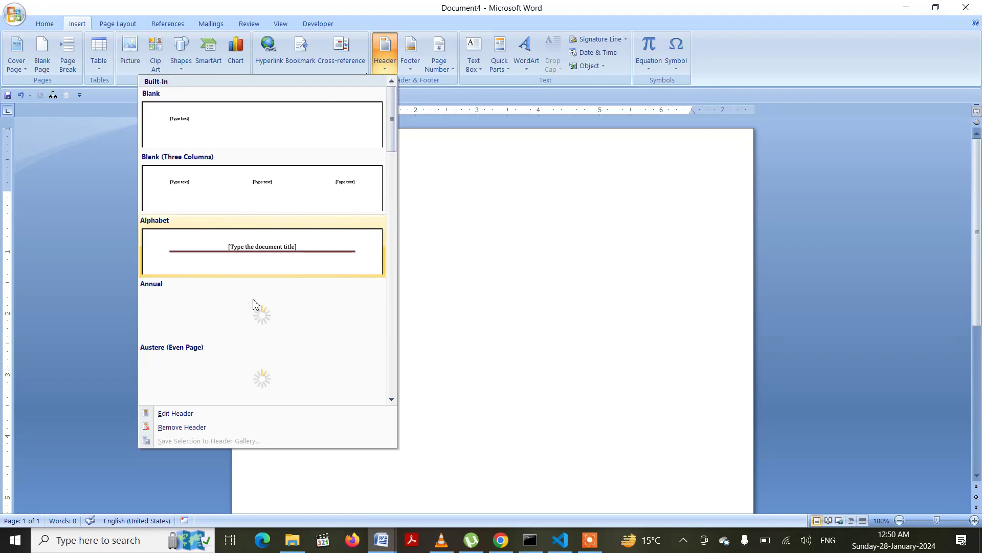
click(185, 414)
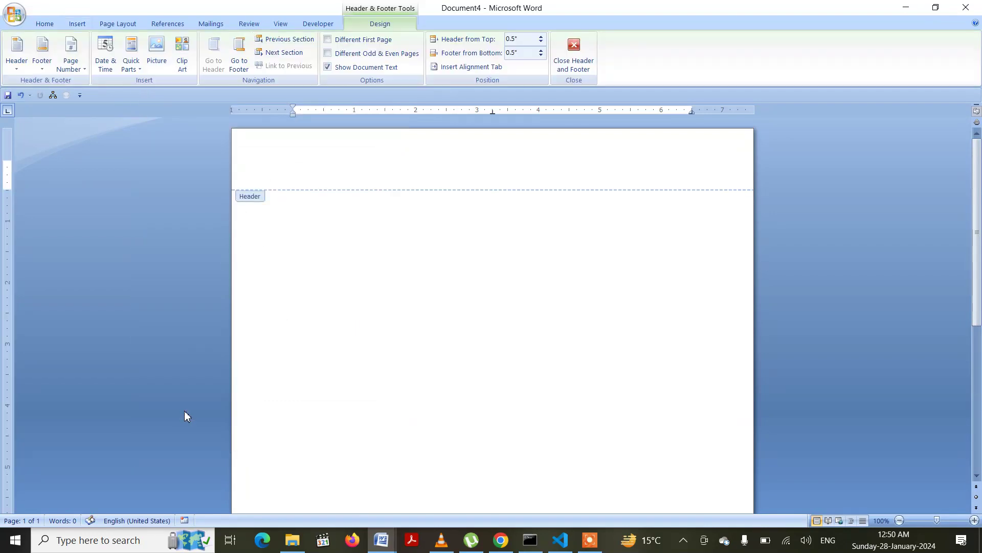
Turn on Different First Page for Document4's header
click(328, 40)
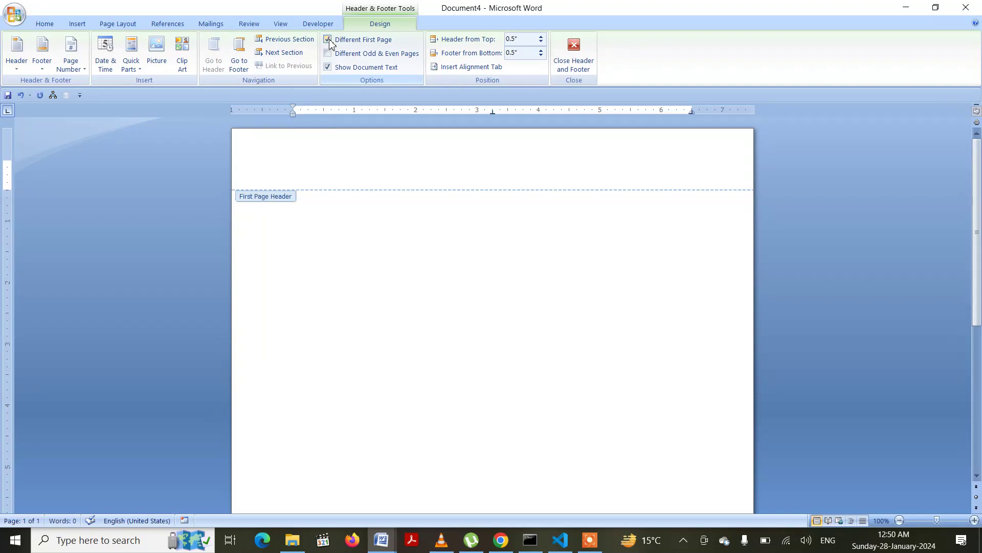
click(77, 24)
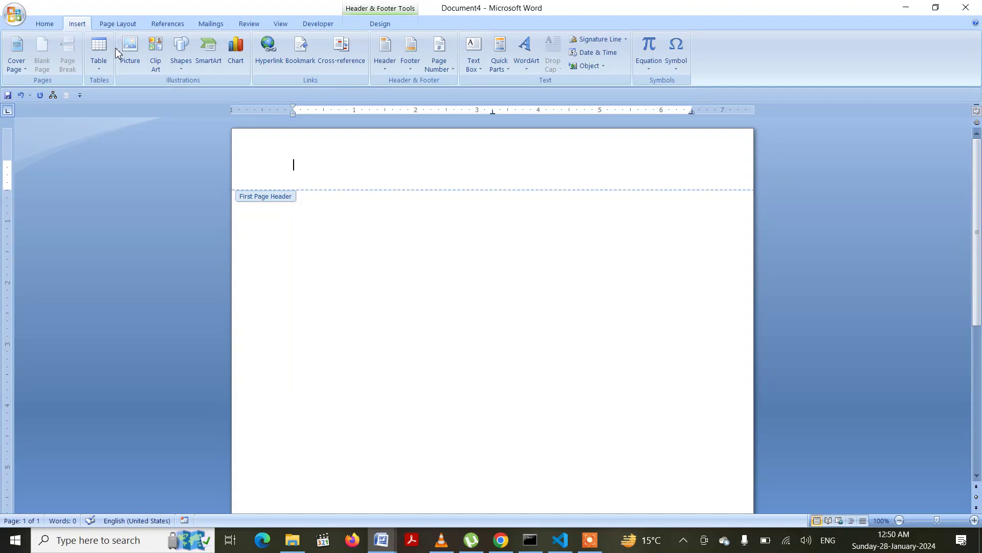
click(377, 24)
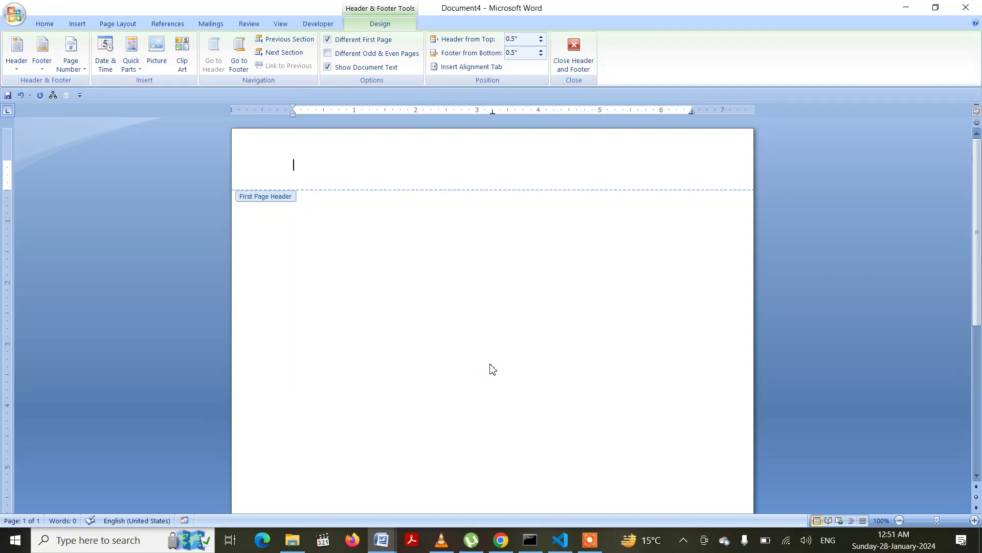
Type 'DUMMY TEXT' in the header and centre it
text(DUMMY TEXT)
key(ctrl+a)
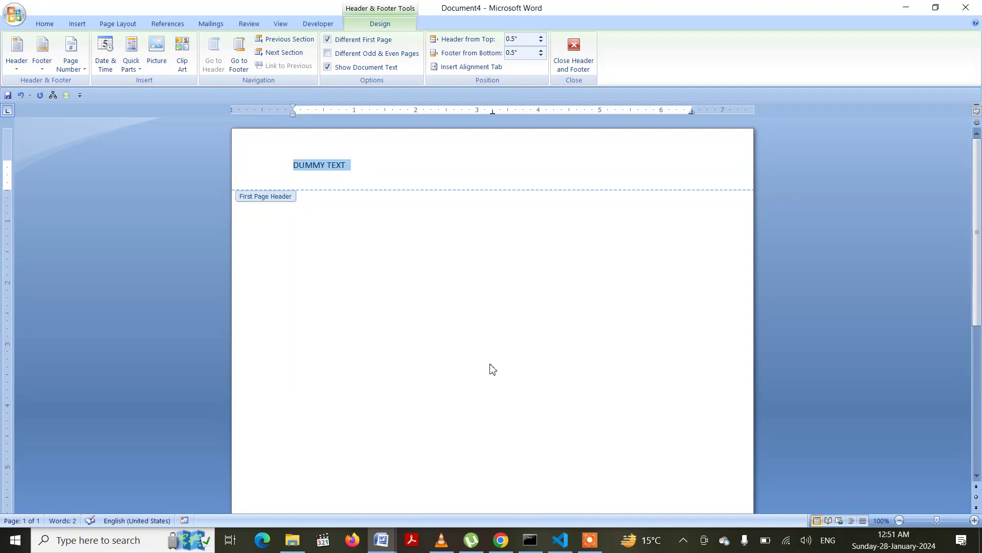
key(ctrl+e)
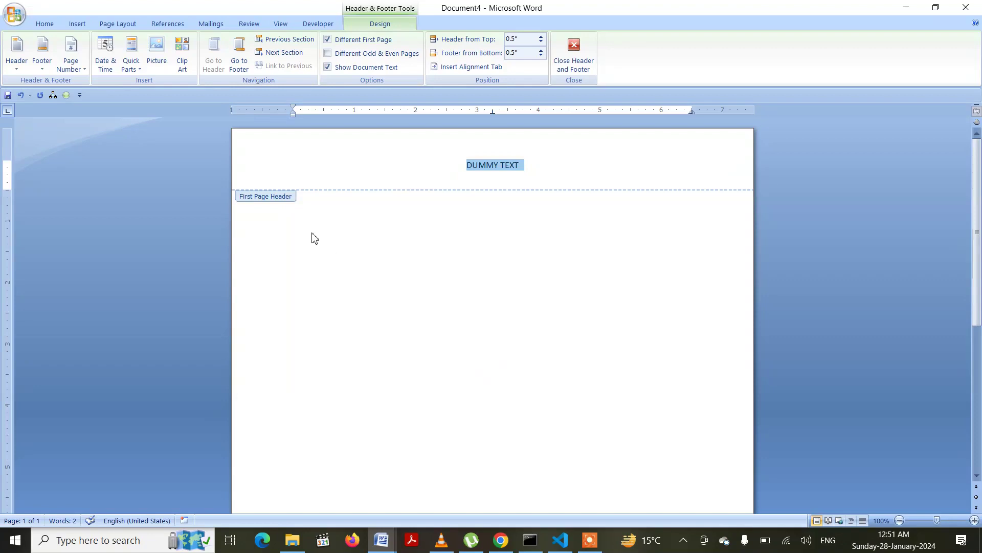
Close header editing and undo the stray change in the page body
double_click(313, 216)
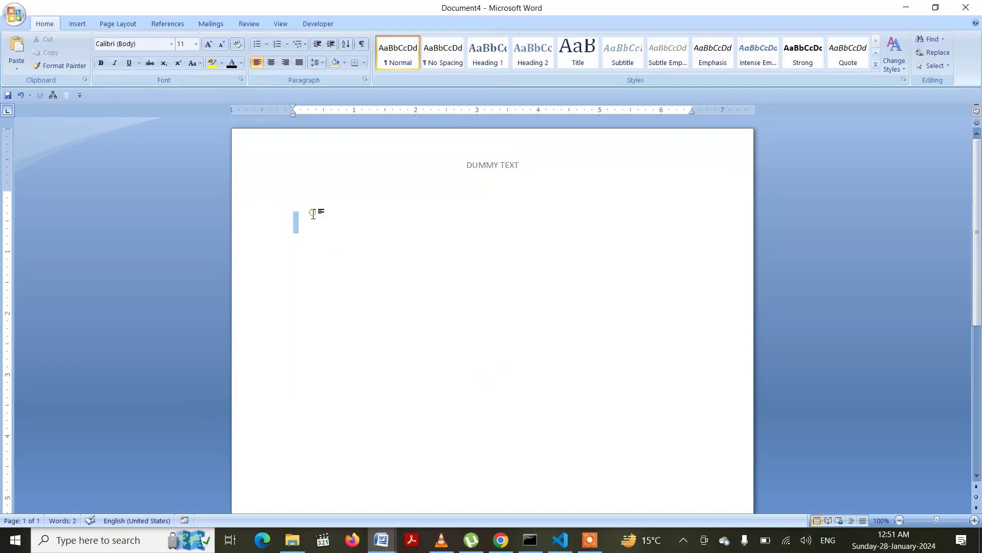
key(ctrl+z)
click(74, 24)
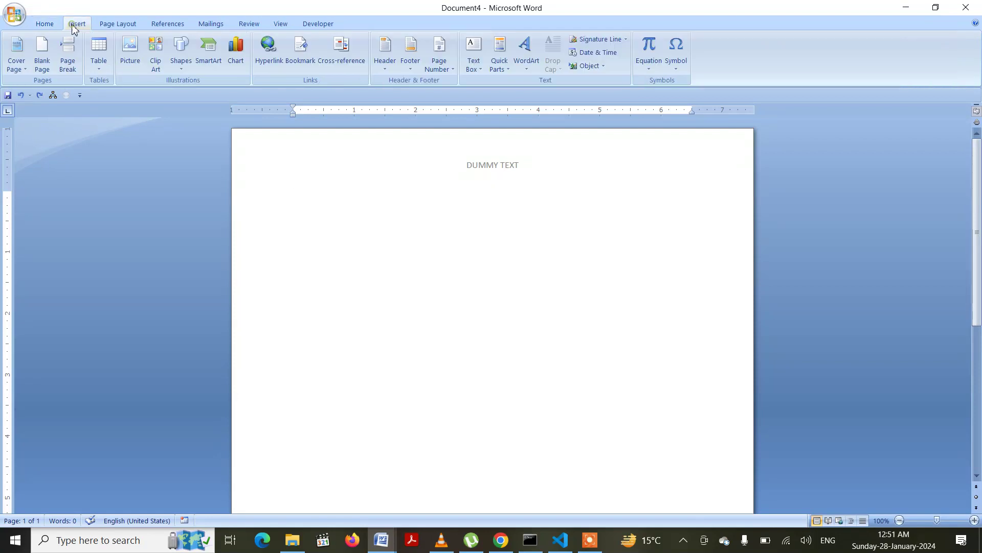
Insert a 1x1 table below the header and select it
click(99, 53)
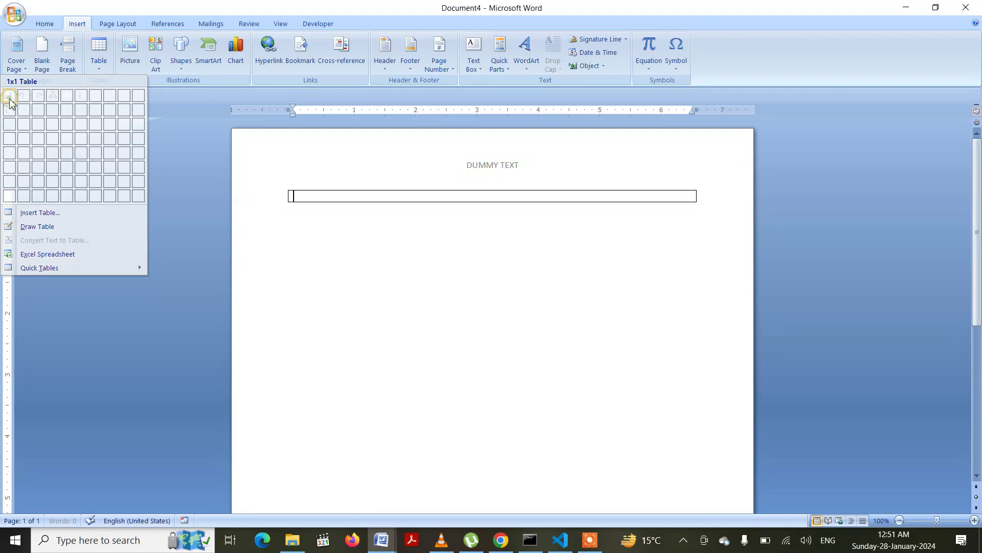
click(9, 96)
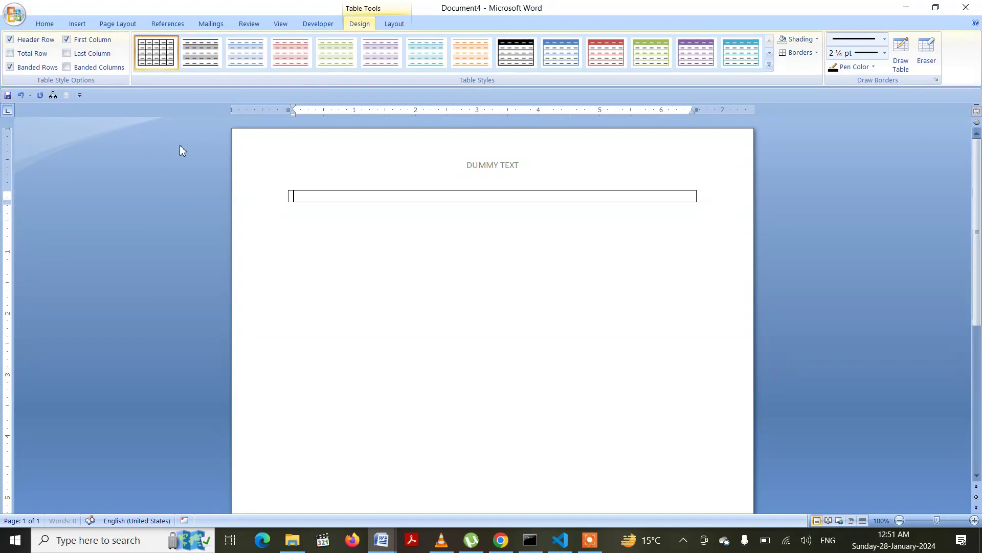
click(285, 186)
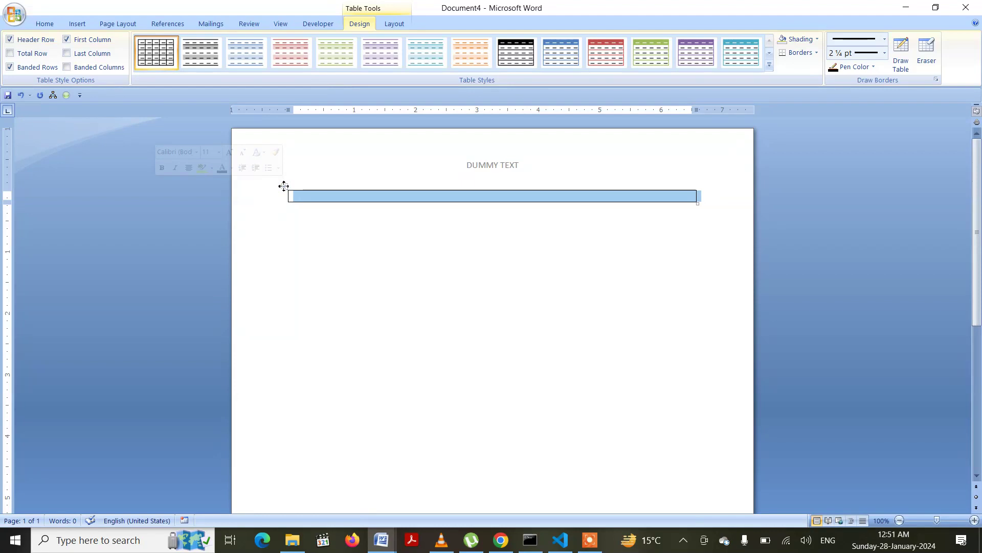
Give the page a 3 pt left border through the table's Borders and Shading
right_click(284, 186)
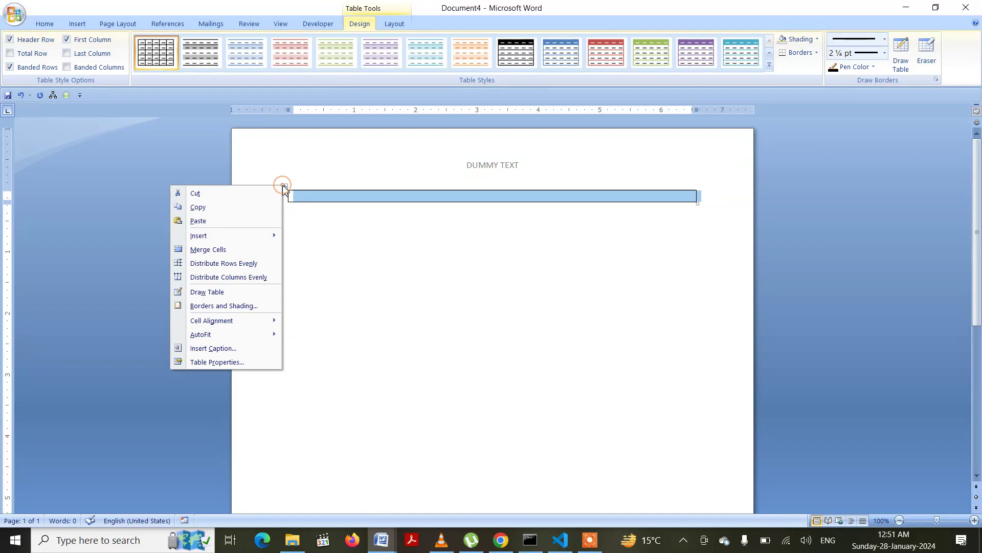
click(229, 362)
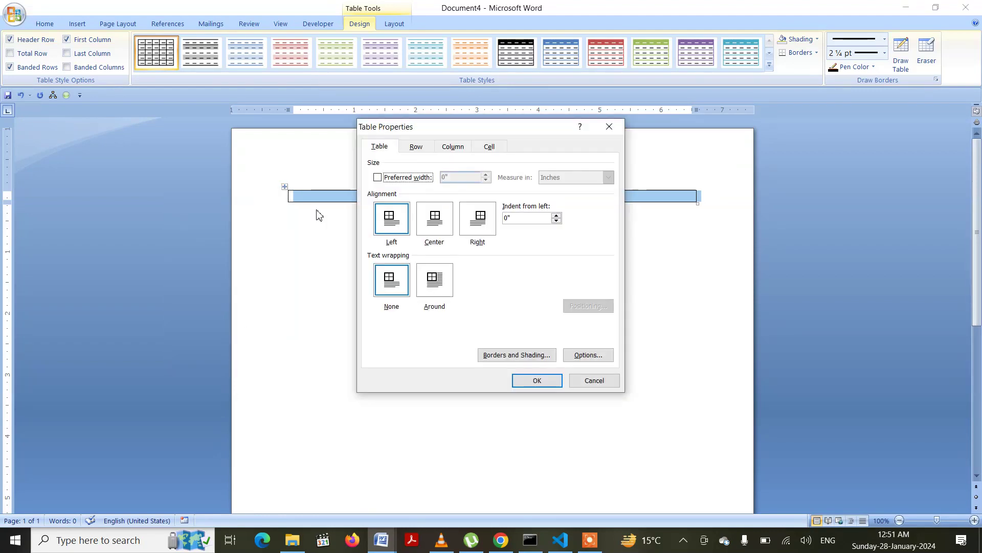
click(517, 353)
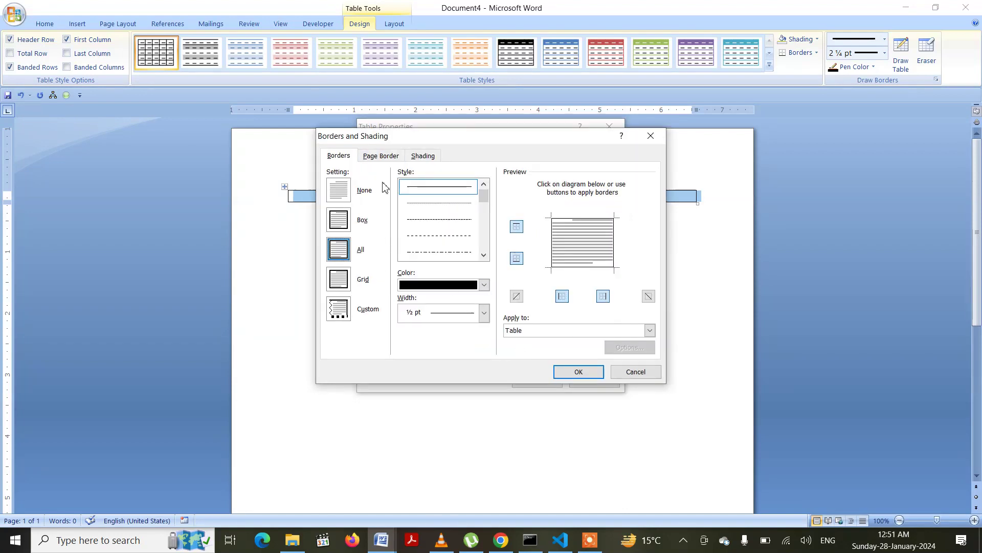
click(377, 157)
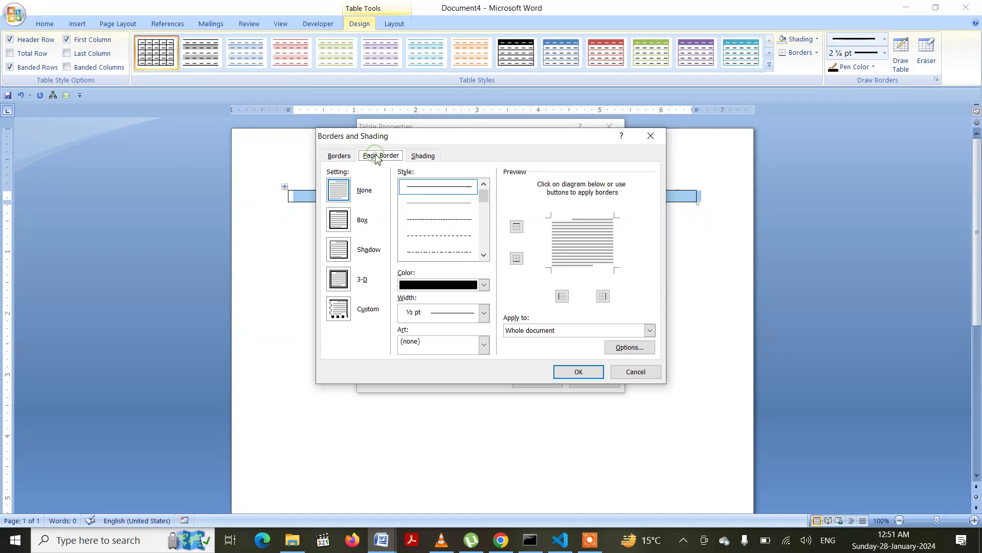
click(551, 248)
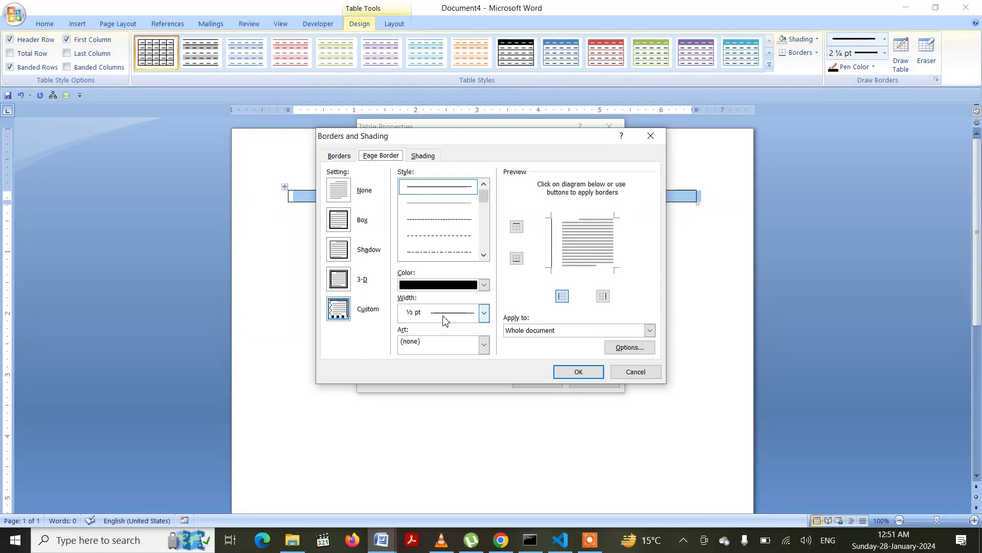
click(484, 313)
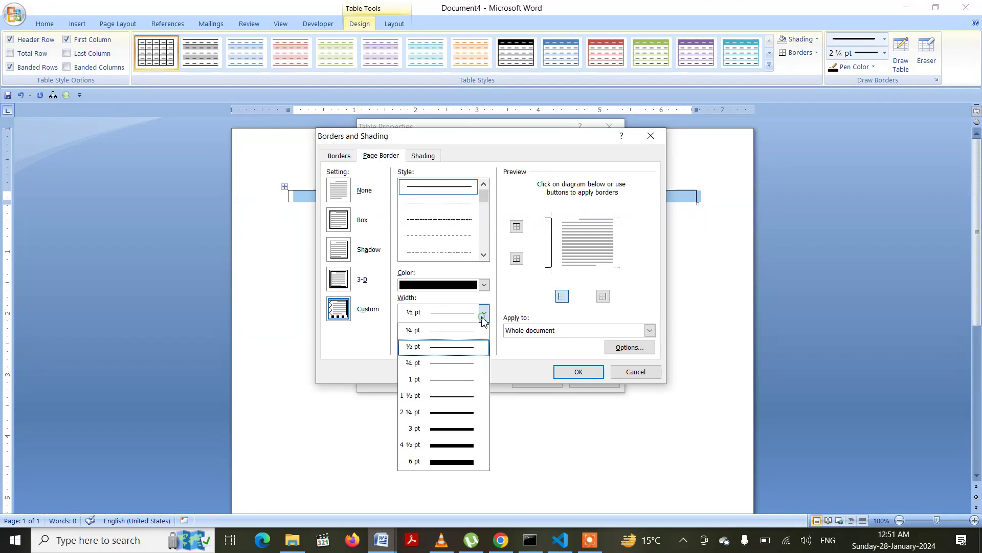
click(459, 433)
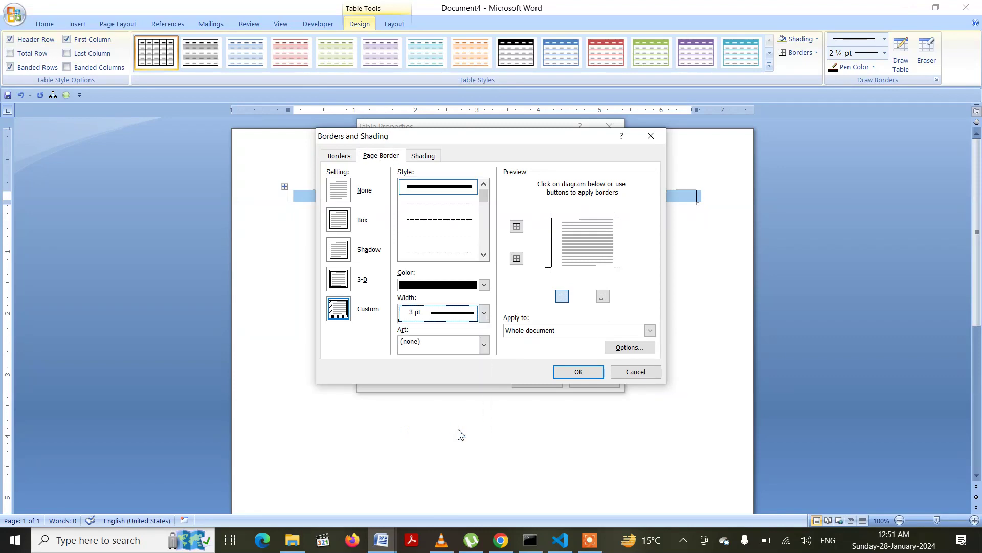
Remove the table's top, right and bottom borders, keeping only the left one
click(337, 157)
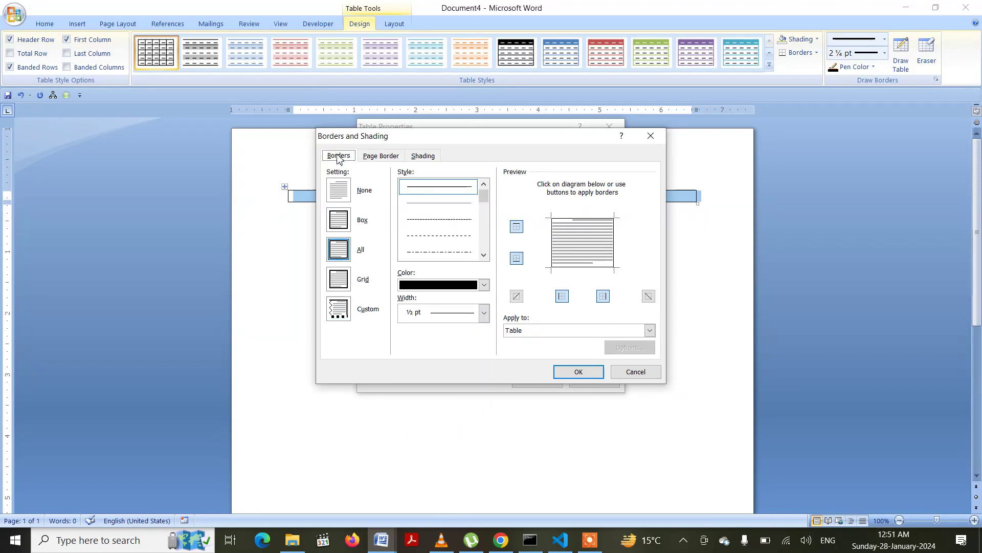
click(551, 240)
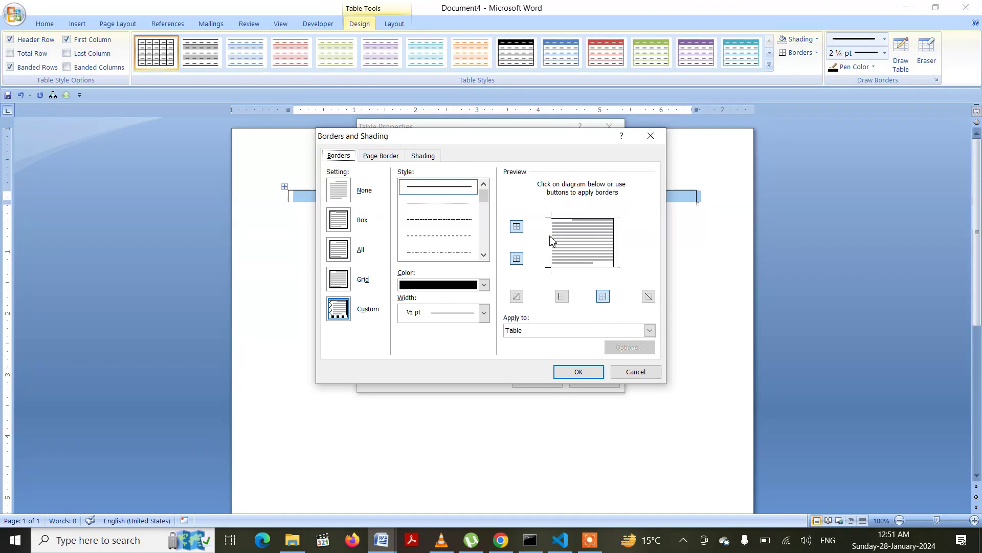
click(552, 240)
click(574, 220)
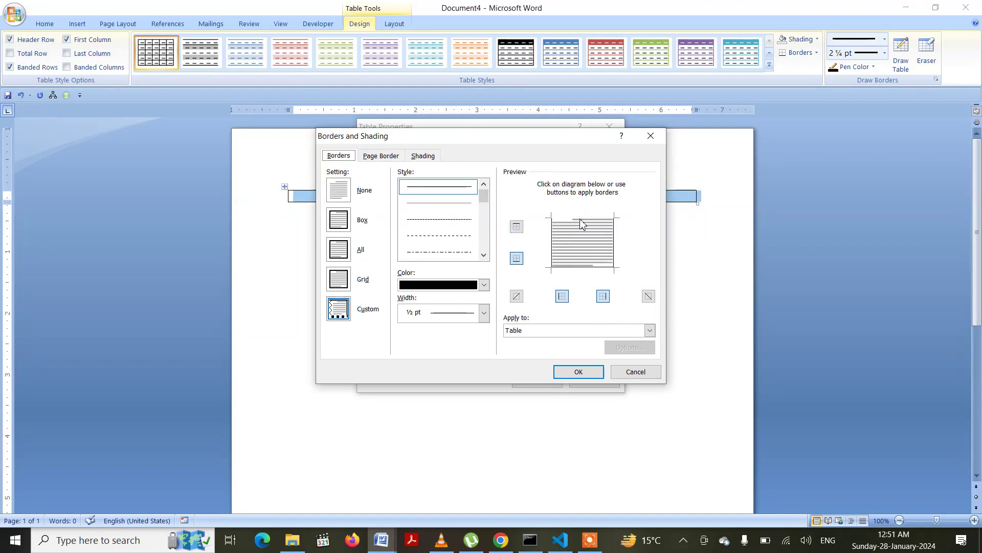
click(616, 240)
click(584, 267)
click(575, 373)
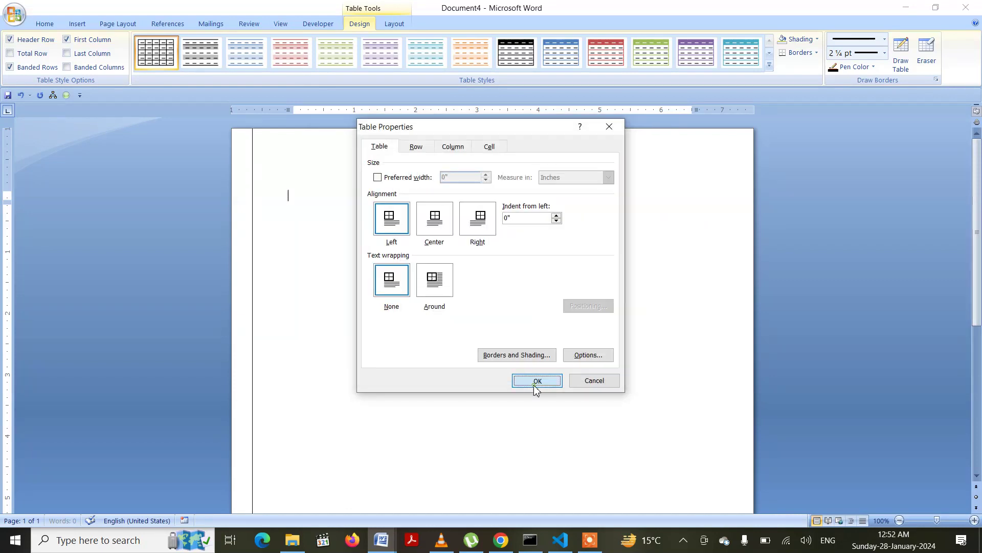
click(535, 381)
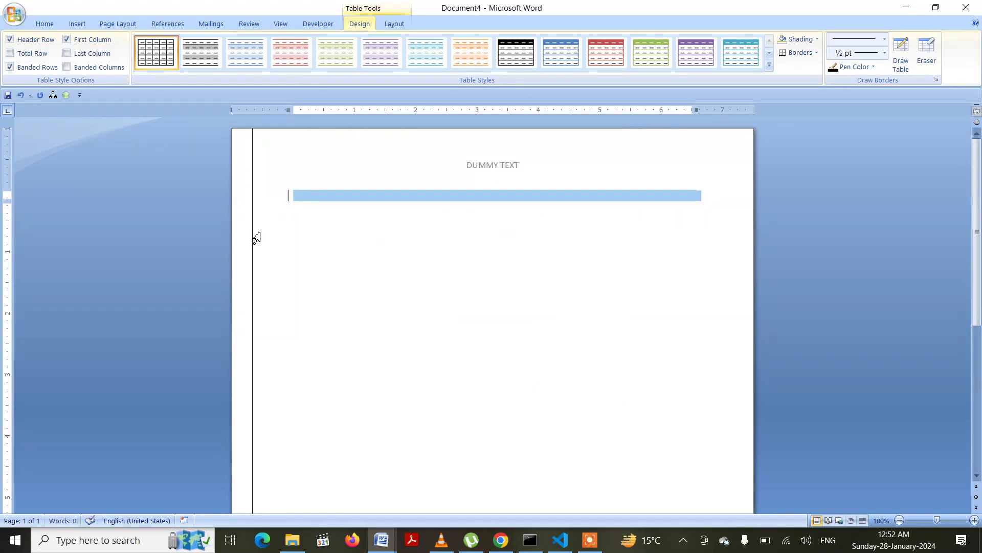
click(332, 244)
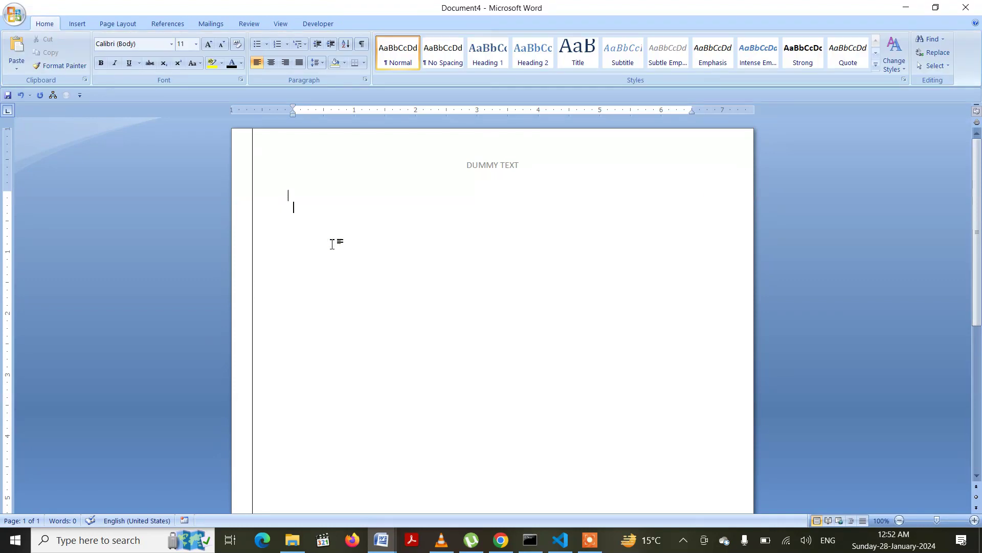
Undo the bordered table and page border, then insert a new 1x1 table
key(ctrl+z)
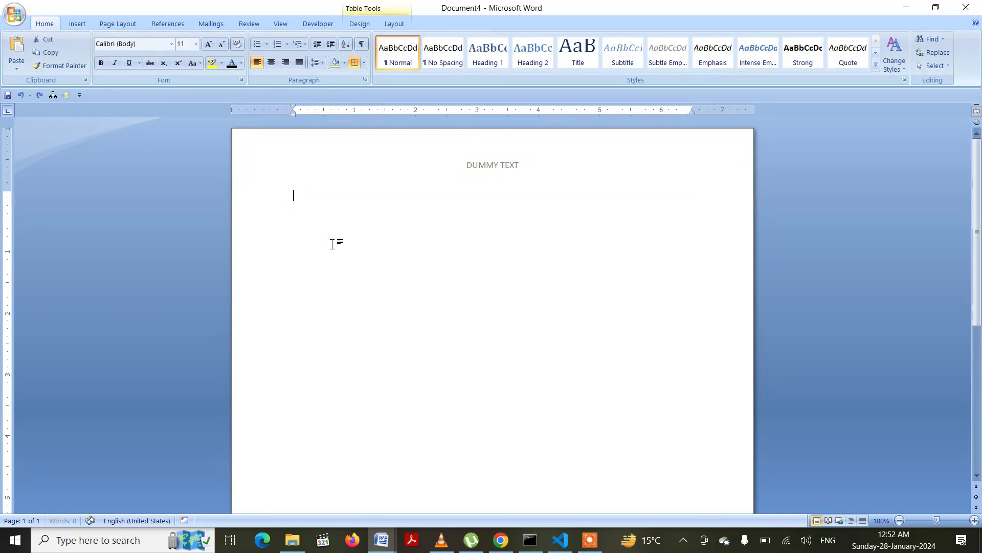
click(77, 23)
click(105, 66)
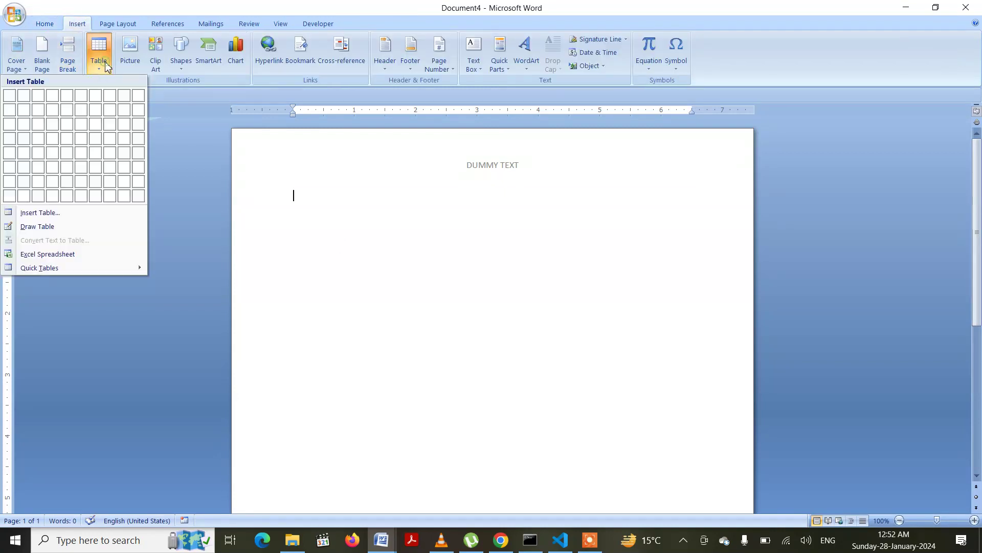
click(9, 97)
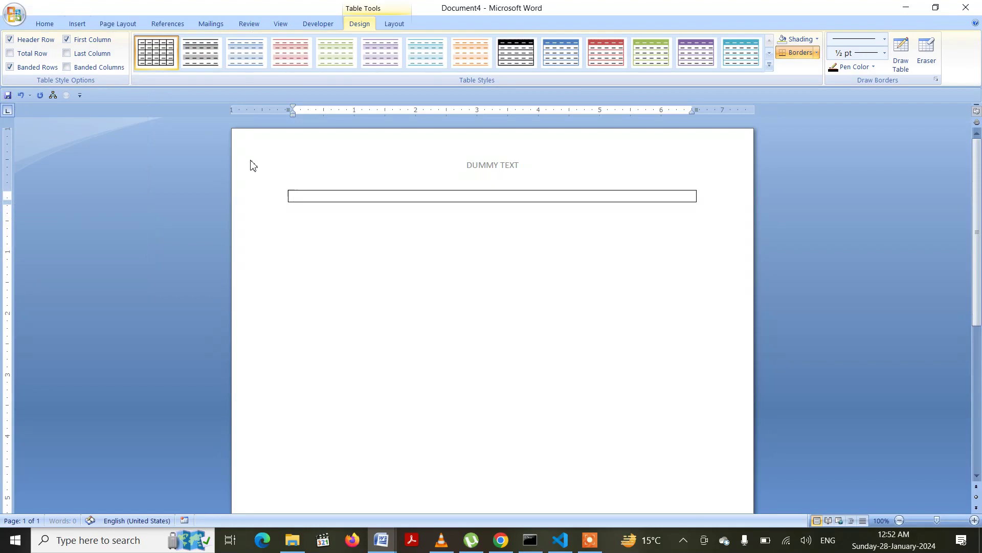
Select the table's cell and bring up the Table Design borders list
click(289, 191)
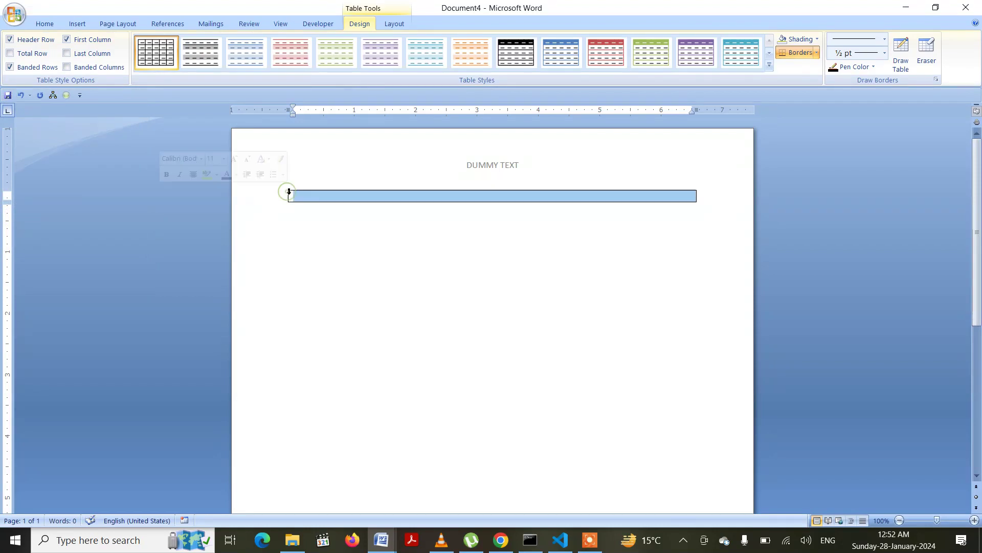
click(395, 25)
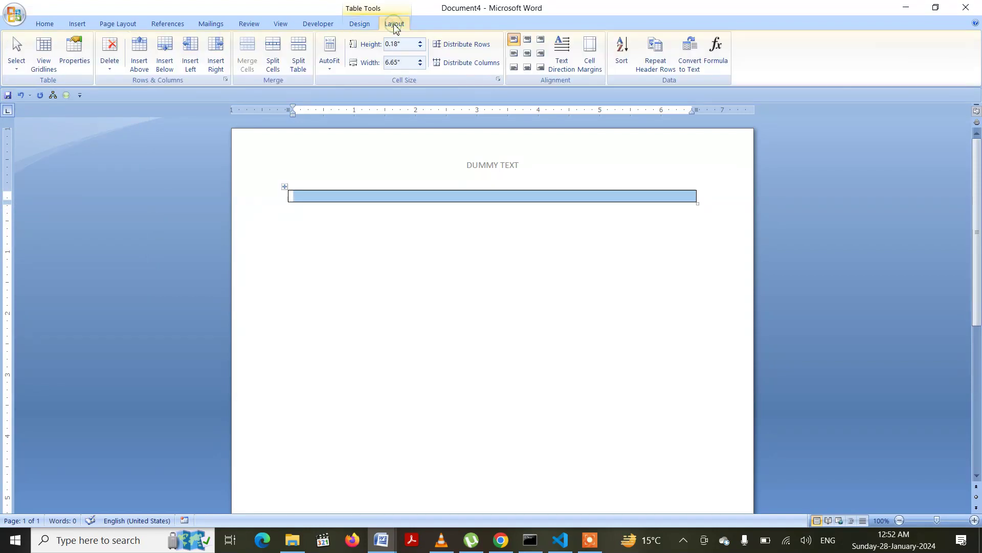
click(365, 25)
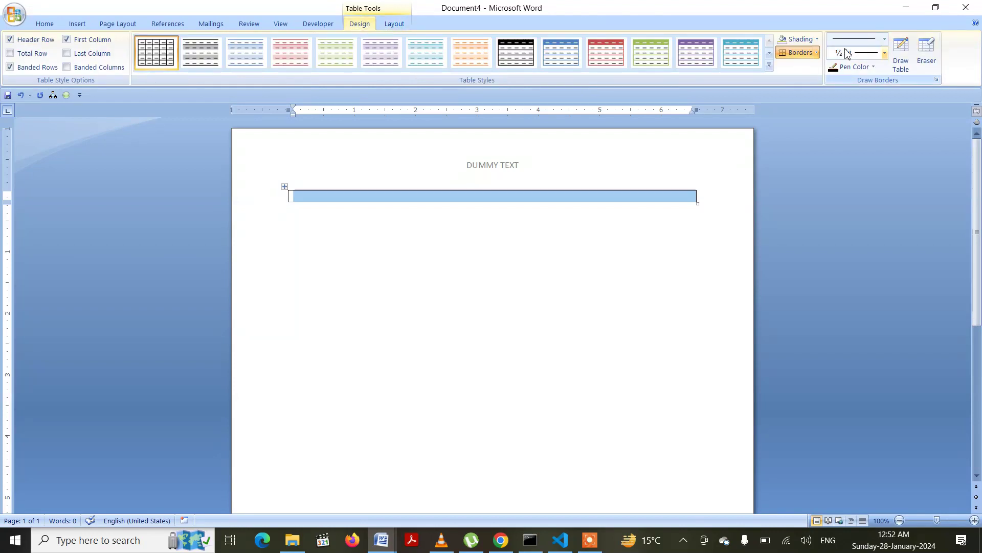
click(817, 53)
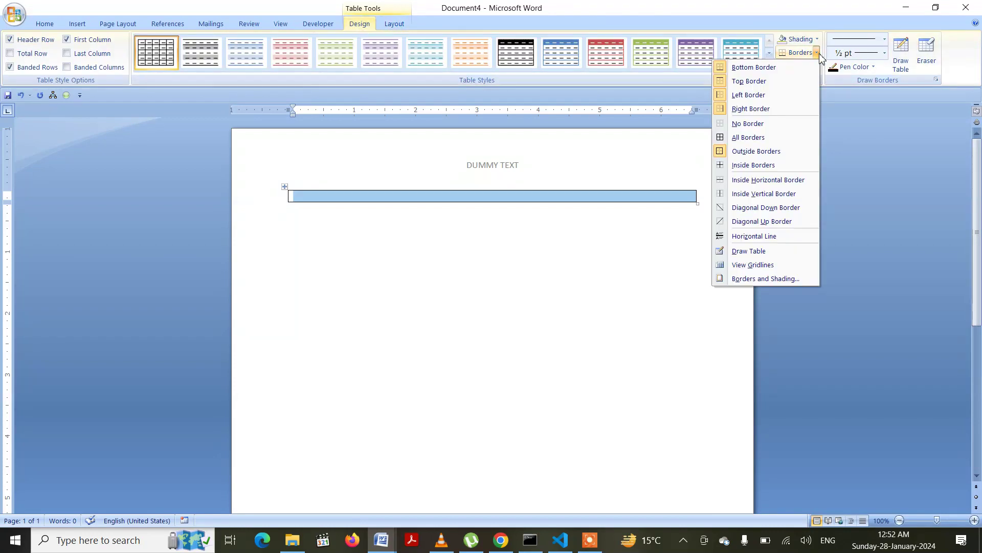
Remove the table's top, right and bottom borders in Borders and Shading
click(766, 279)
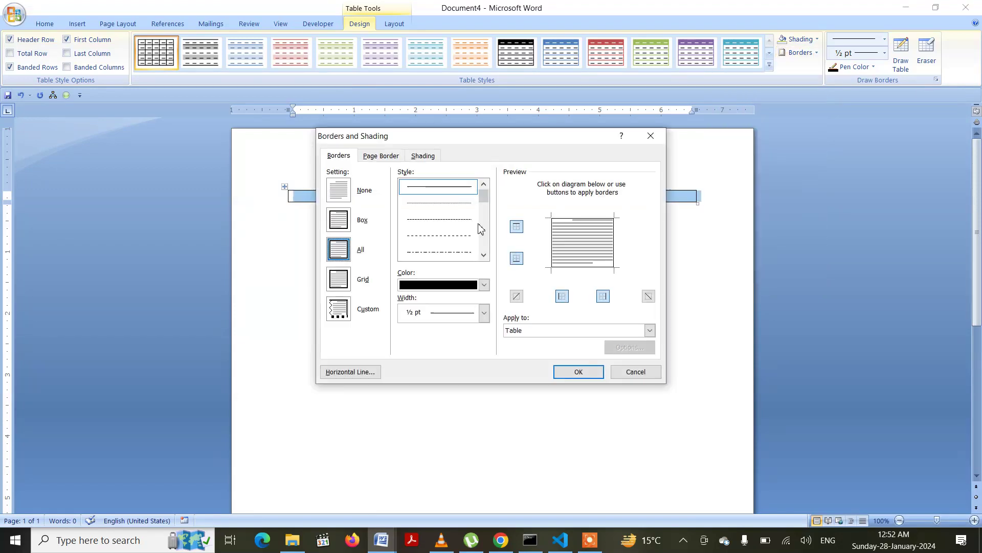
click(575, 219)
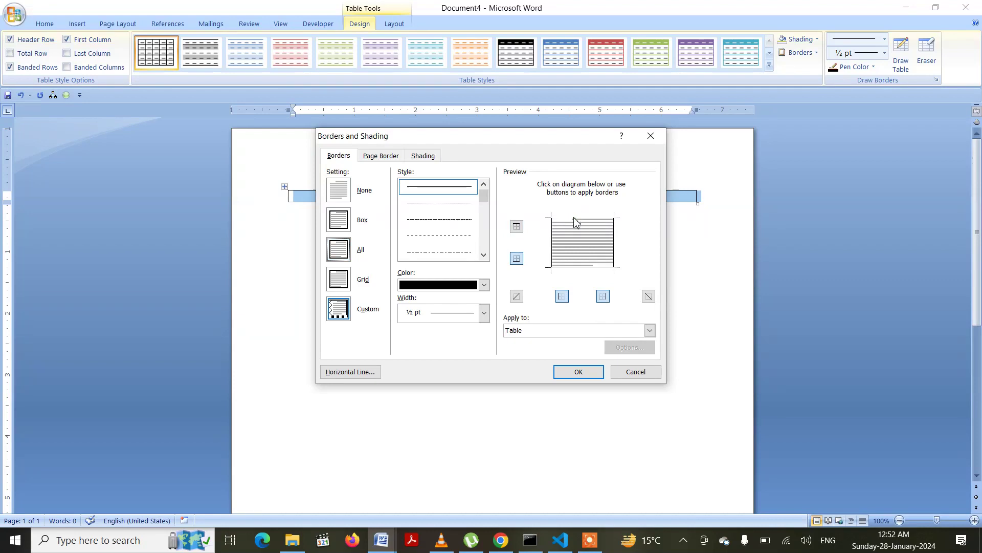
click(615, 243)
click(593, 267)
Make the remaining left border 3 pt wide and blue, then apply
click(486, 317)
click(452, 429)
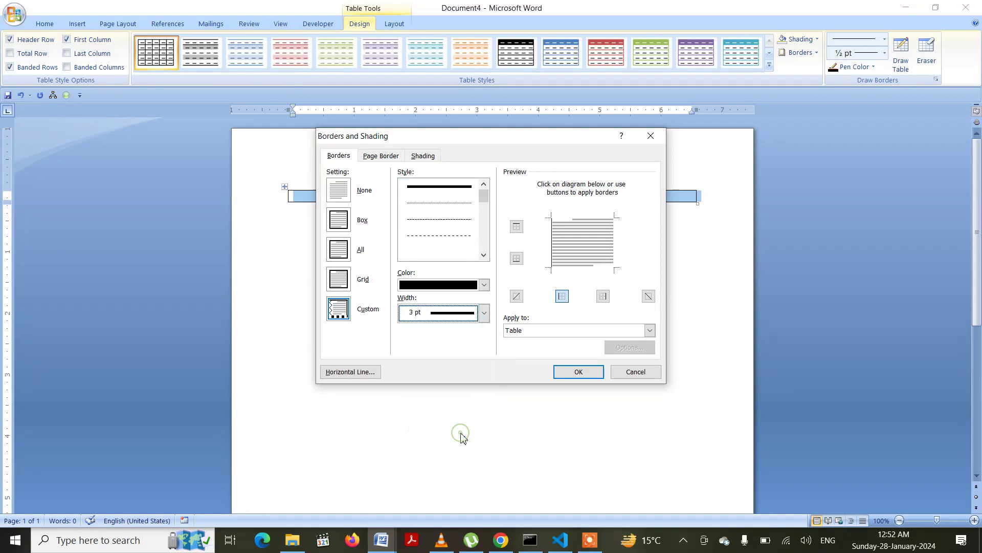
click(484, 285)
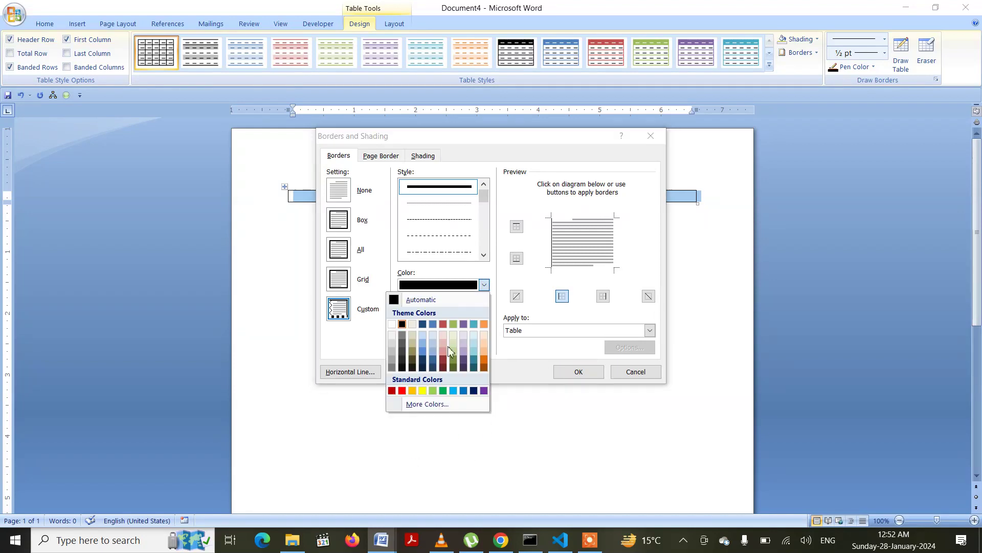
click(422, 350)
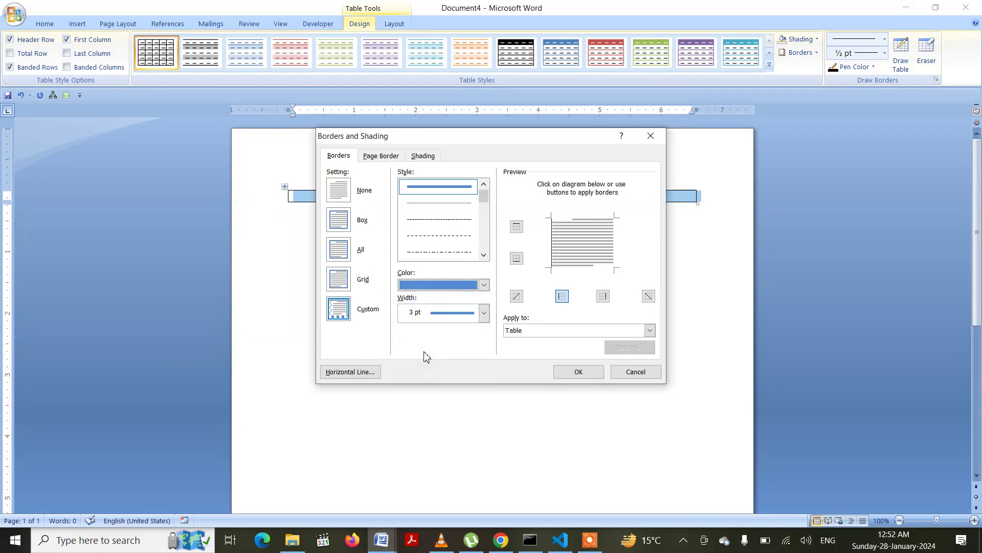
click(569, 374)
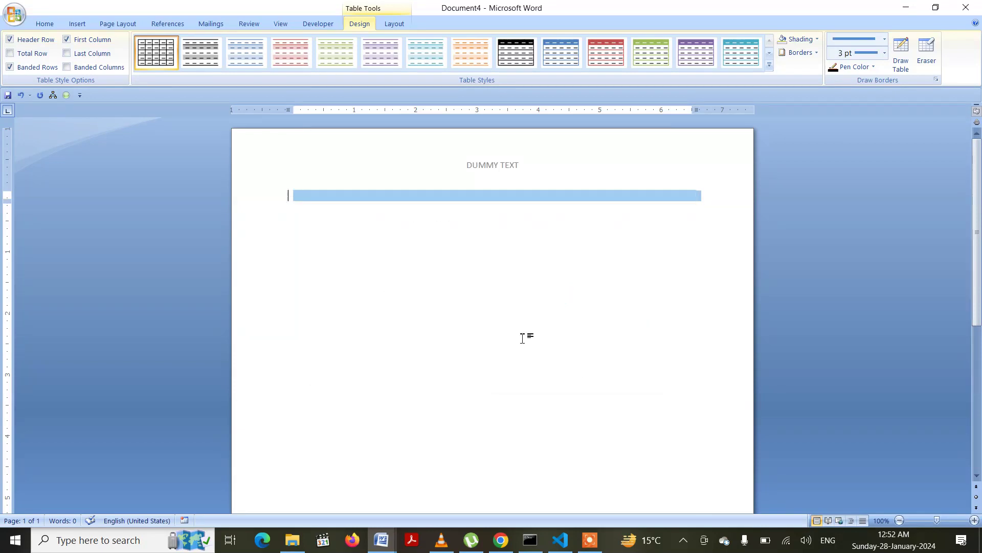
Enter =RAND() in the table cell to generate three dummy paragraphs
click(318, 204)
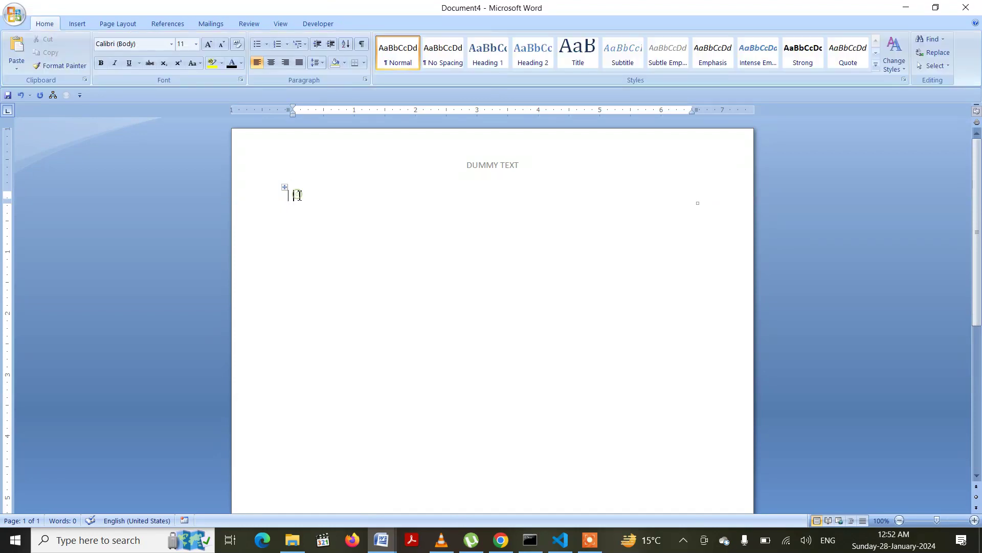
click(297, 195)
text(=RA)
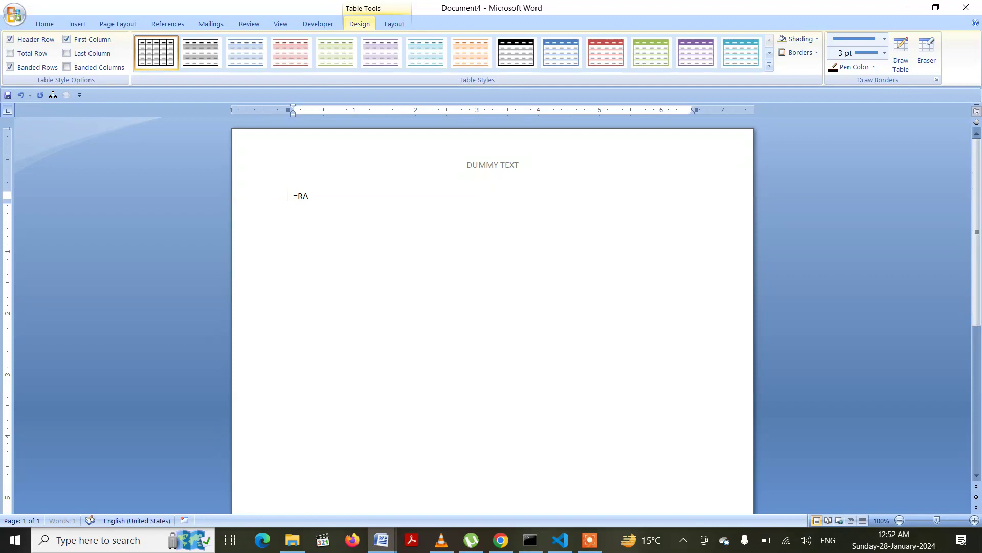
text(ND())
key(Return)
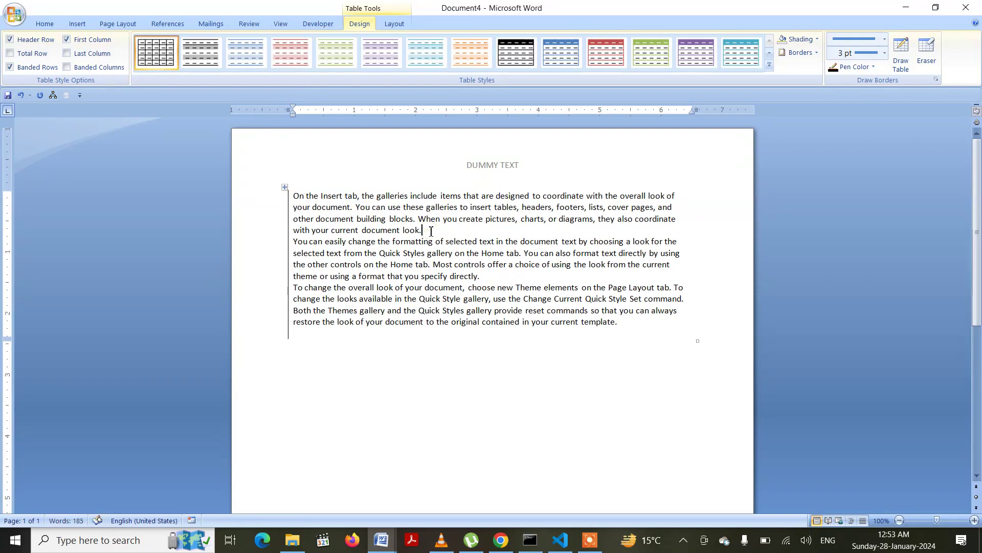
key(ctrl+z)
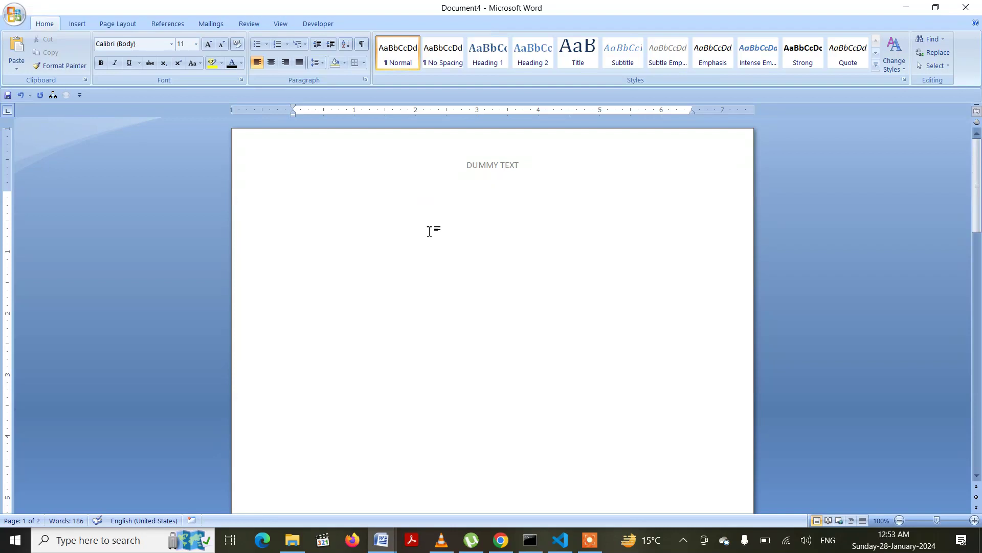
Insert blank lines after the first paragraph until the remaining paragraphs move to page 2
scroll(429, 232, down, 10)
scroll(429, 232, up, 5)
scroll(430, 231, down, 5)
scroll(430, 231, up, 5)
scroll(430, 232, up, 5)
scroll(429, 231, down, 15)
scroll(430, 231, up, 4)
scroll(430, 231, up, 3)
scroll(431, 231, down, 2)
scroll(430, 230, up, 2)
scroll(430, 231, down, 6)
scroll(431, 231, up, 3)
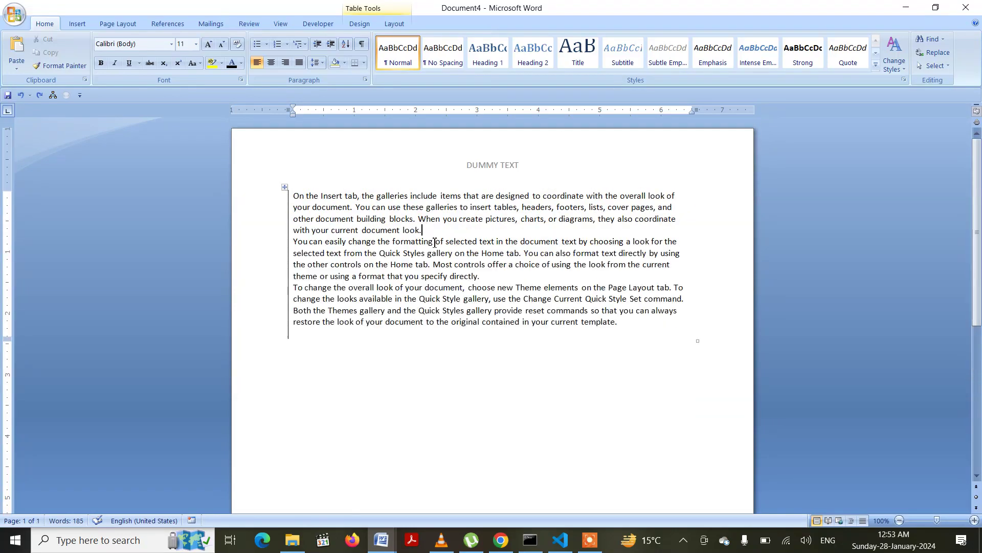
key(Return)
key(Return)
key(Return)
key(Return)
key(Return)
key(Return)
key(Return)
key(Return)
key(Return)
key(Return)
key(Return)
key(Return)
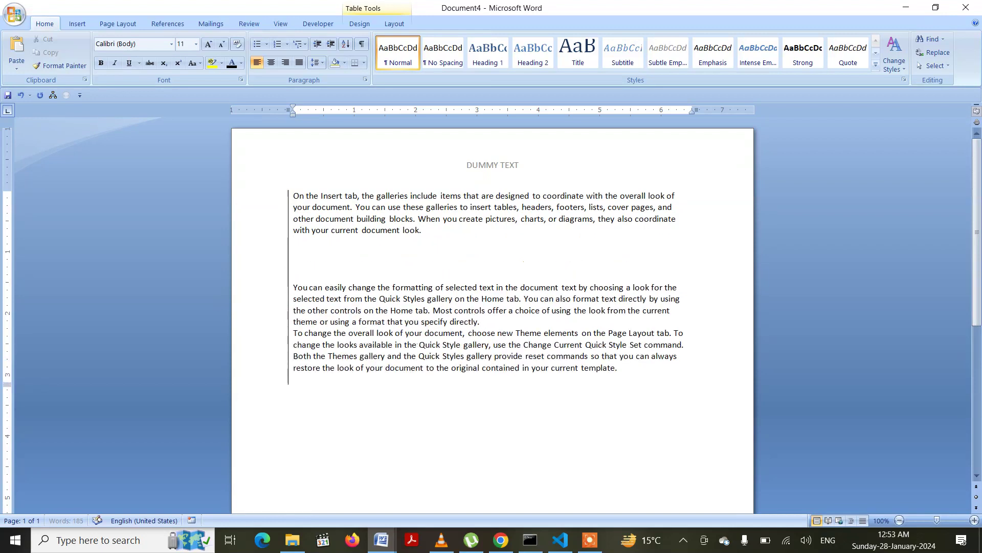
key(Return)
key(Return)
key(Return)
key(Return)
key(Return)
key(Return)
key(Return)
key(Return)
key(Return)
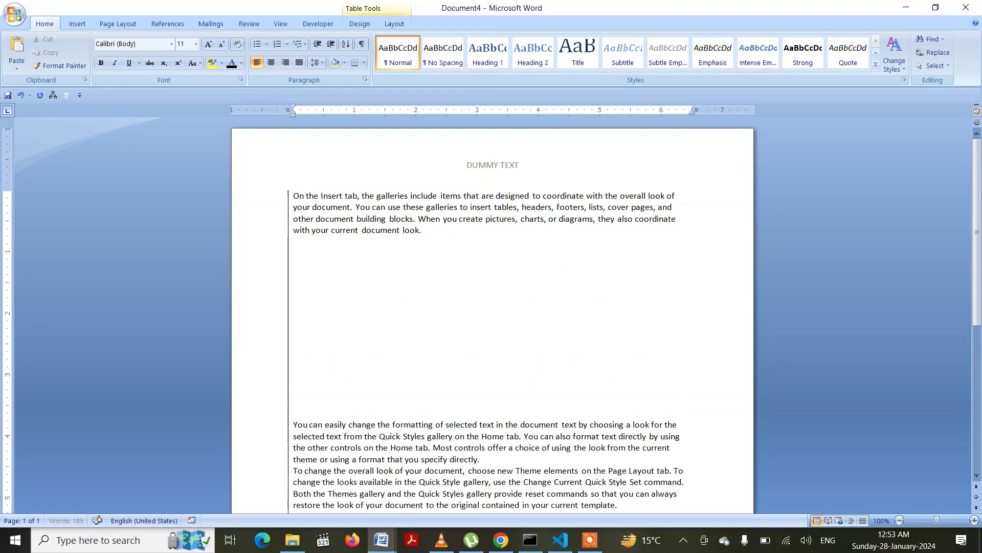
key(Return)
key(Return)
key(Return)
key(Return)
key(Return)
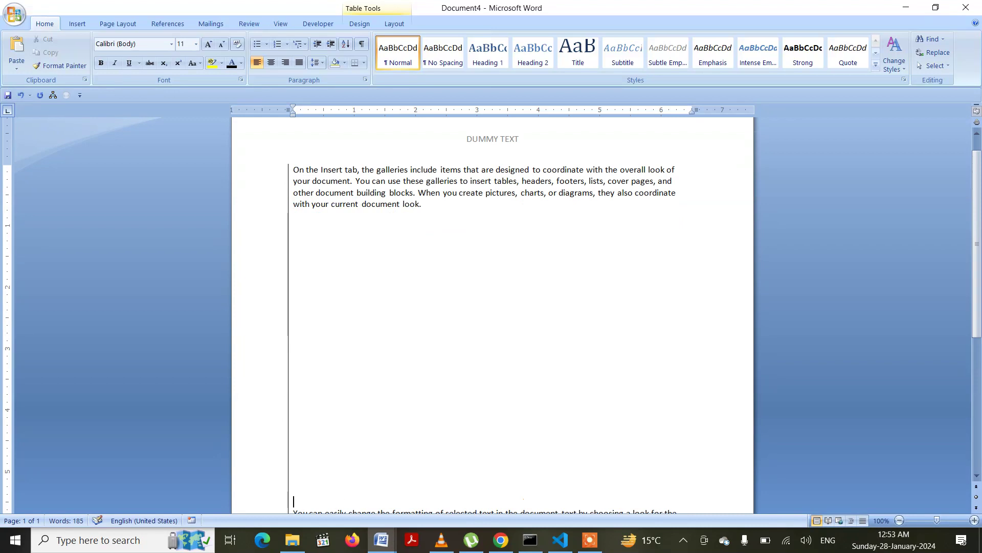
scroll(441, 265, down, 9)
key(Return)
key(Return)
key(Return)
key(Return)
key(Return)
key(Return)
key(Return)
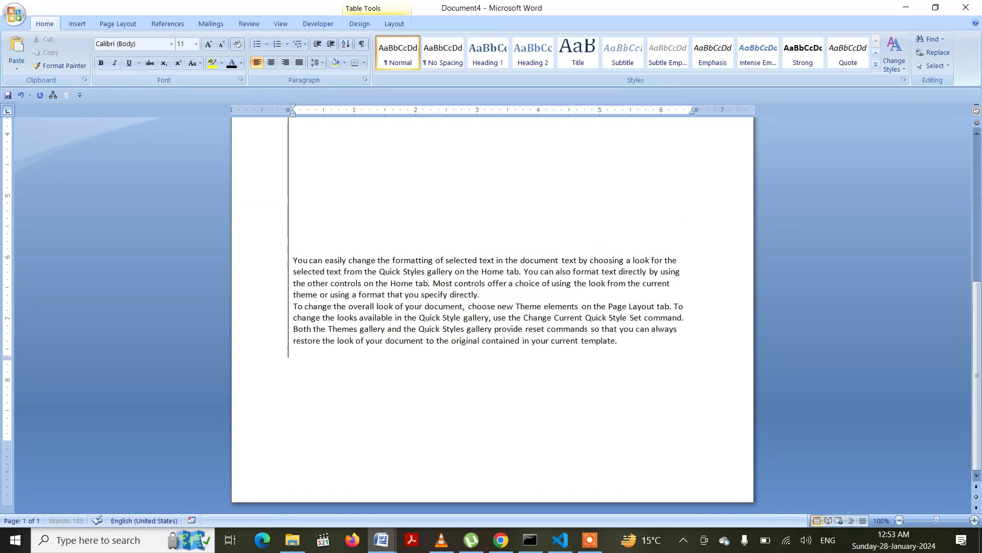
key(Return)
key(Return)
key(Return)
key(Return)
key(Return)
key(Return)
key(Return)
key(Return)
key(Return)
key(Return)
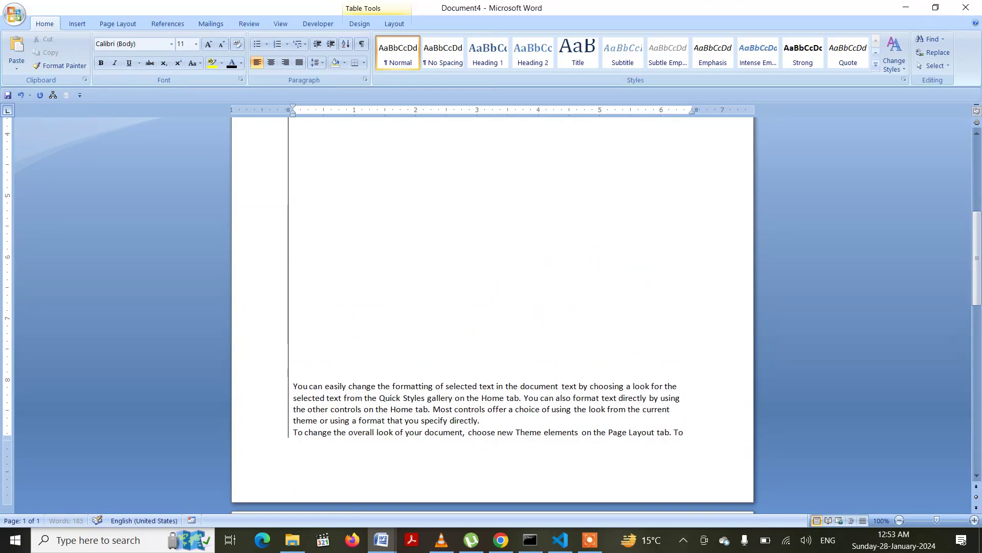
key(Return)
scroll(441, 263, down, 8)
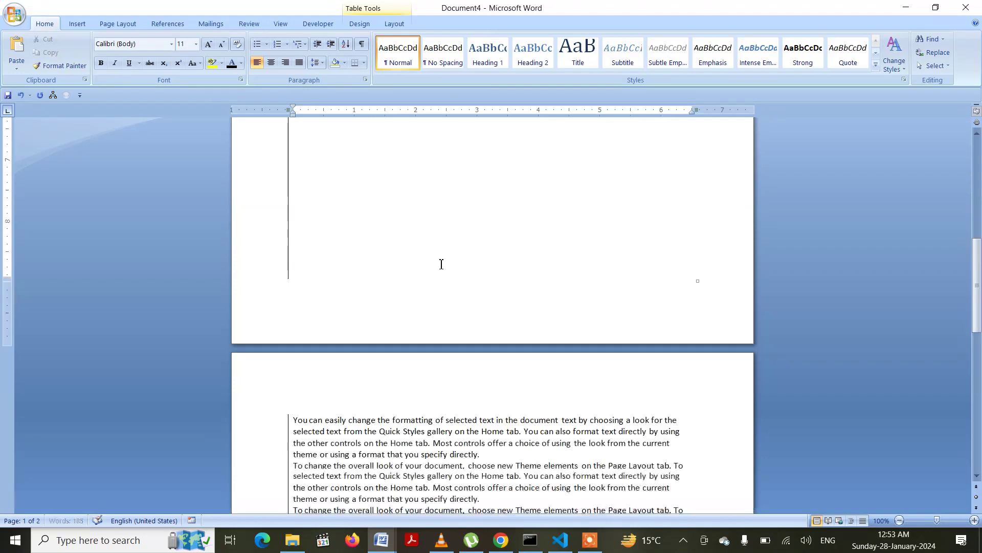
scroll(441, 184, up, 18)
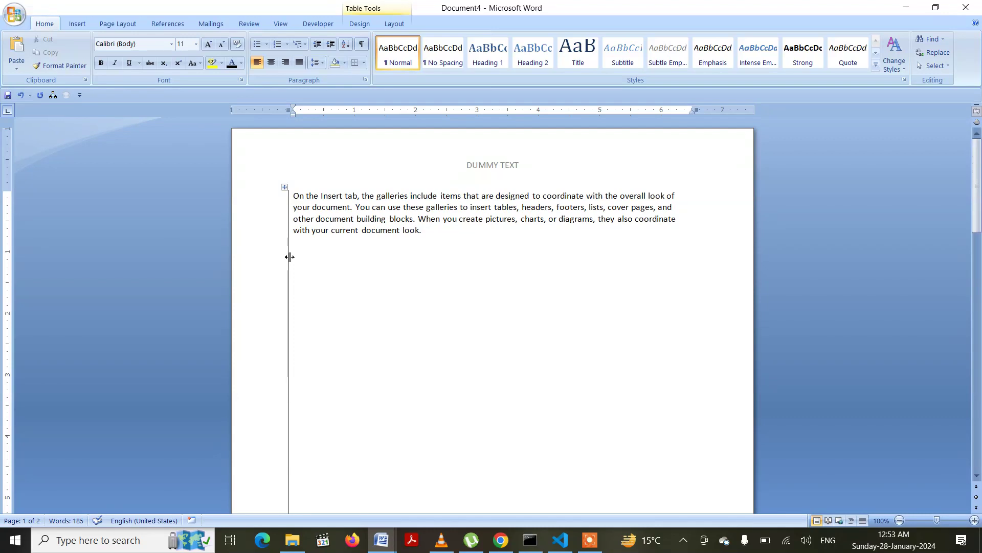
Drag the table's left border about half an inch to the right
drag(289, 257, 316, 250)
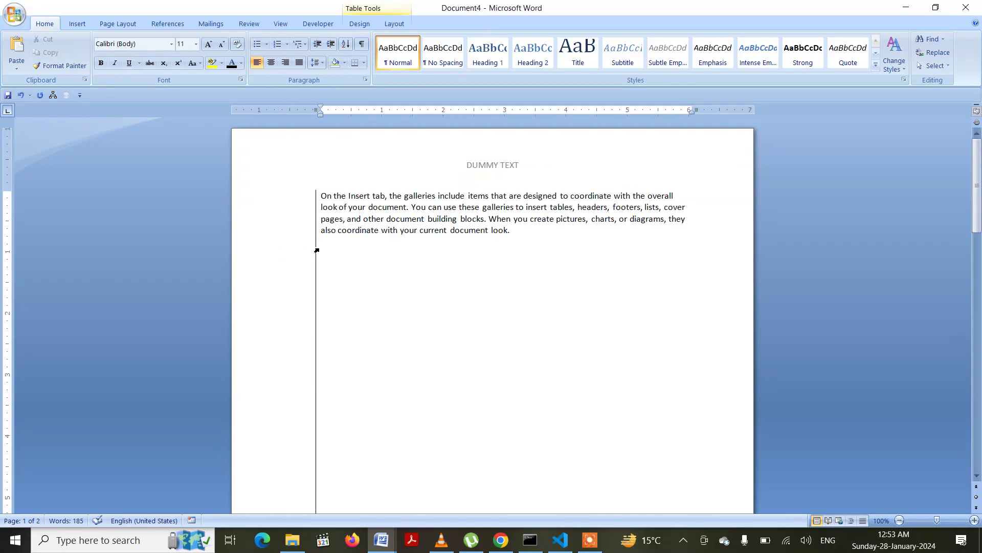
scroll(316, 250, down, 8)
scroll(471, 193, up, 8)
click(311, 187)
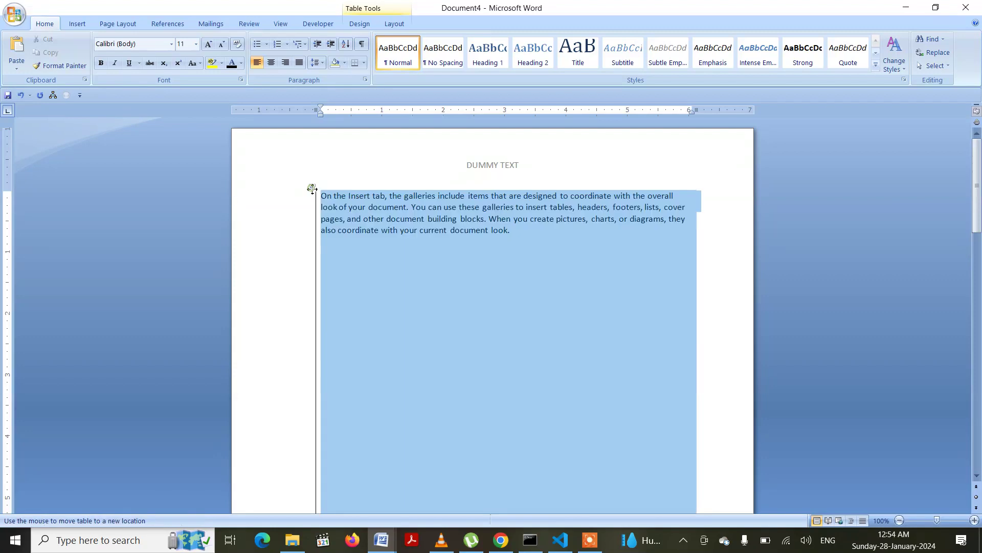
Apply a red 4 ½ pt border to the table's bottom edge
right_click(312, 188)
click(256, 366)
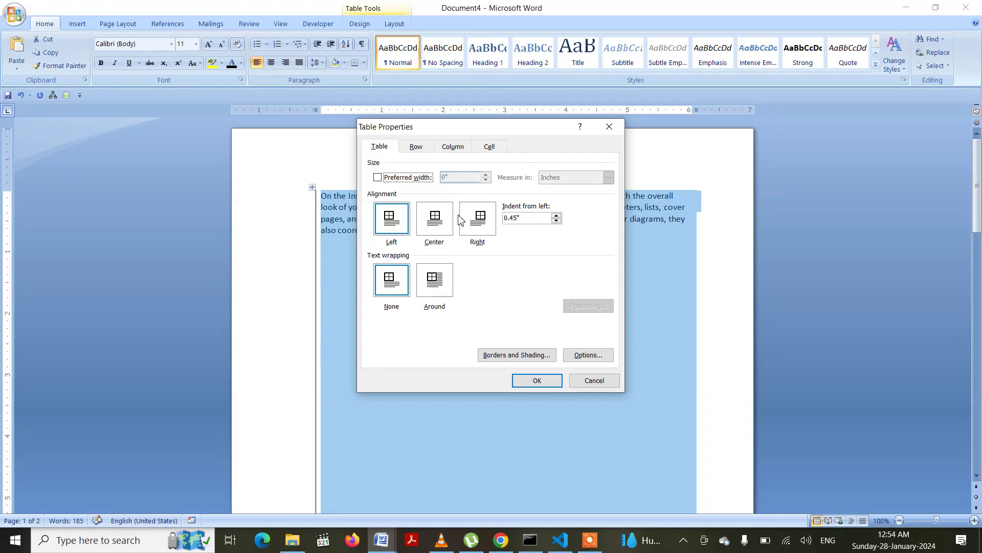
click(516, 355)
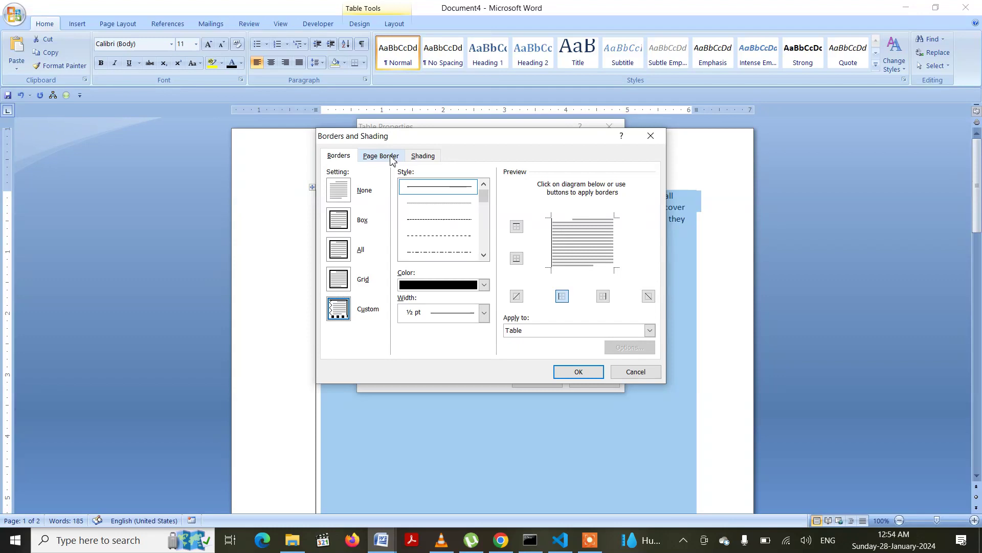
click(583, 267)
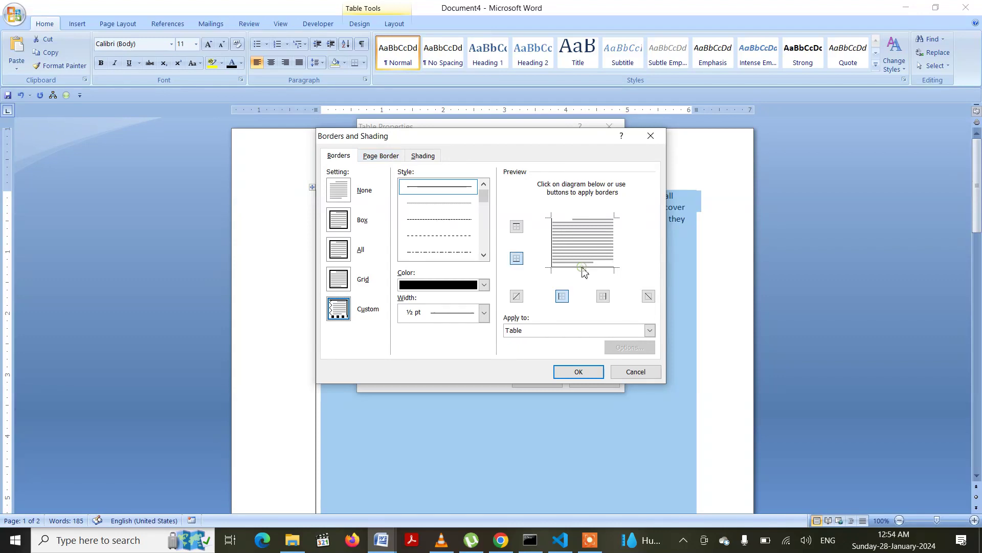
click(484, 285)
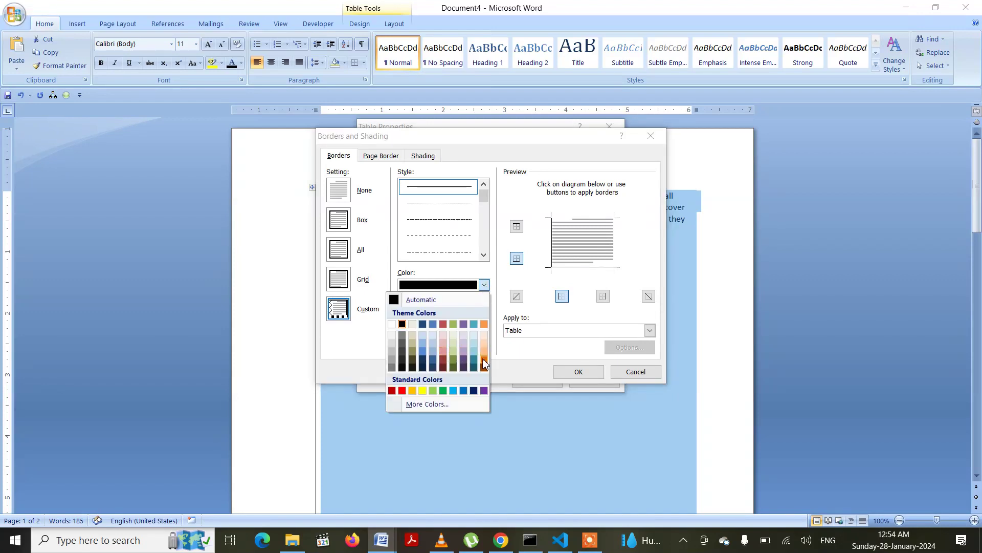
click(402, 390)
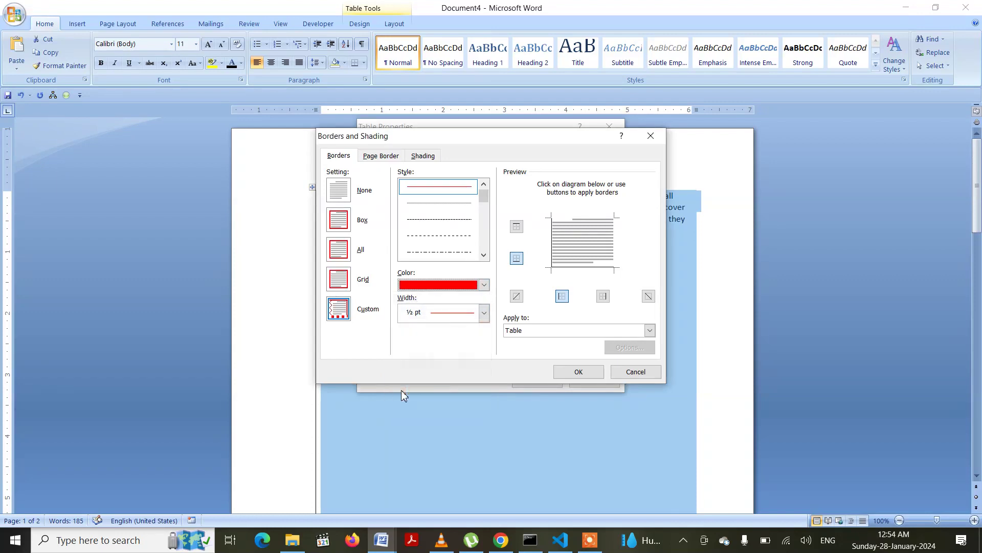
click(484, 313)
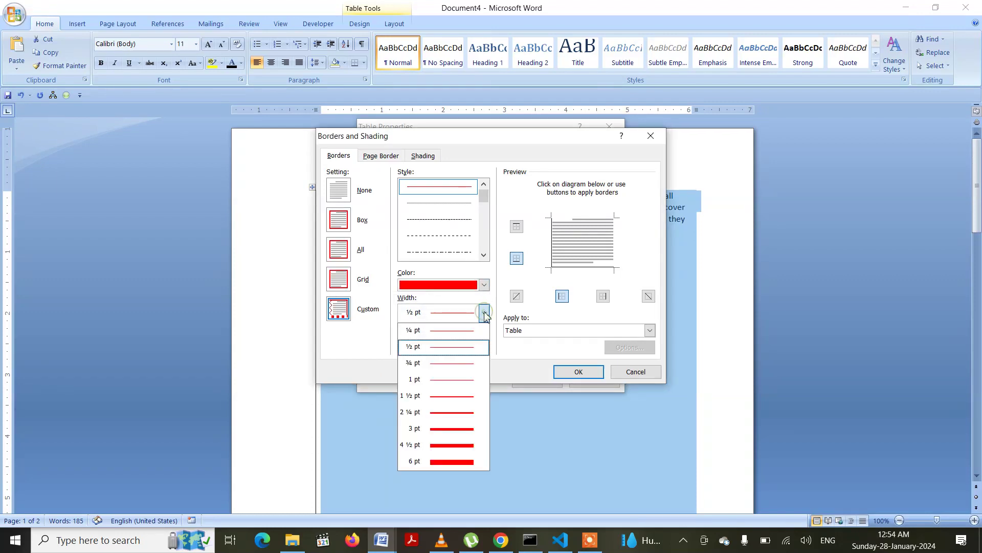
click(463, 445)
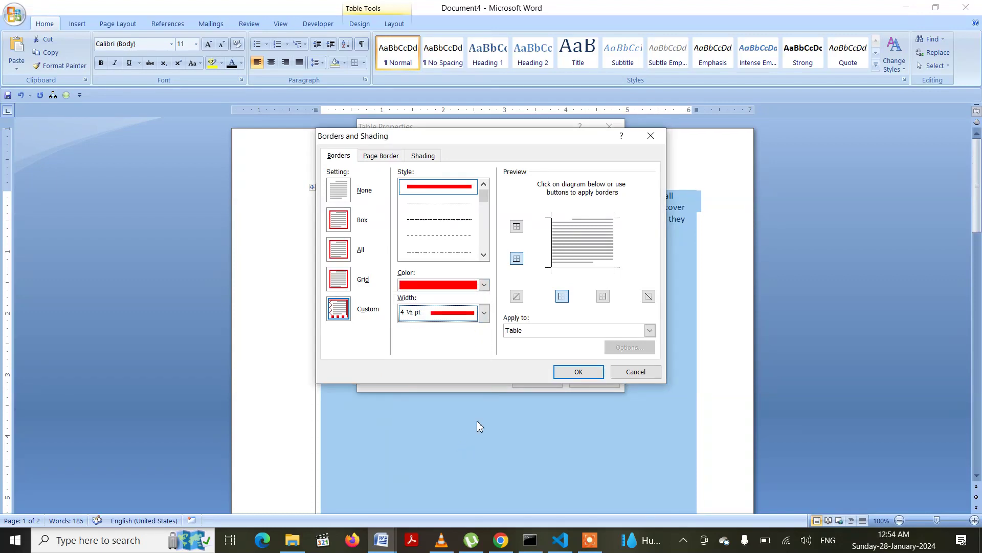
click(585, 266)
click(583, 373)
click(556, 384)
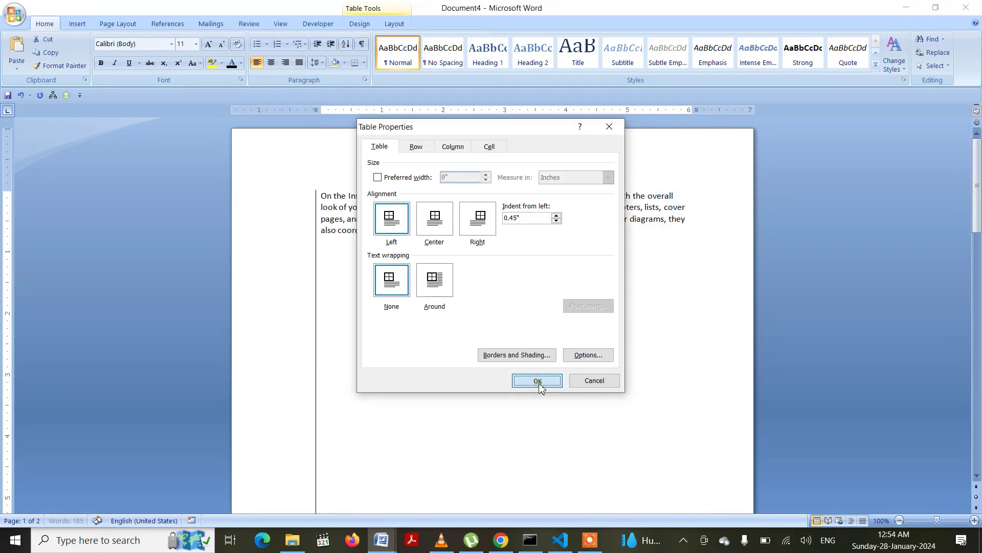
click(608, 379)
scroll(608, 378, down, 20)
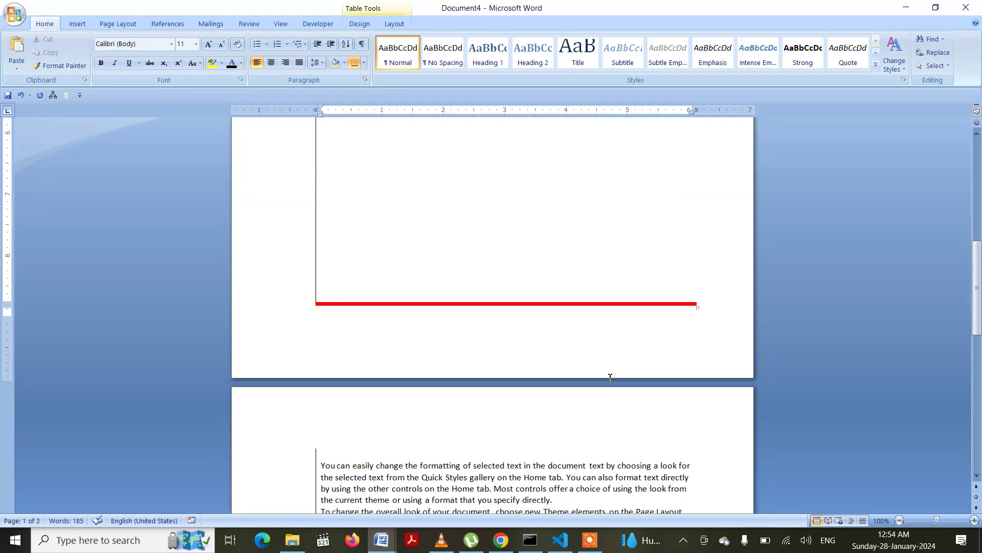
scroll(610, 379, up, 20)
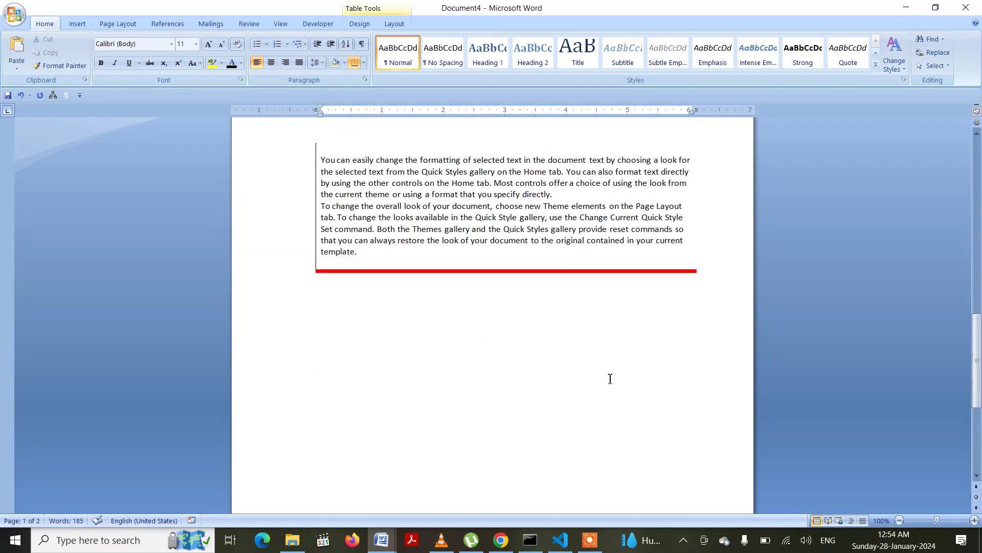